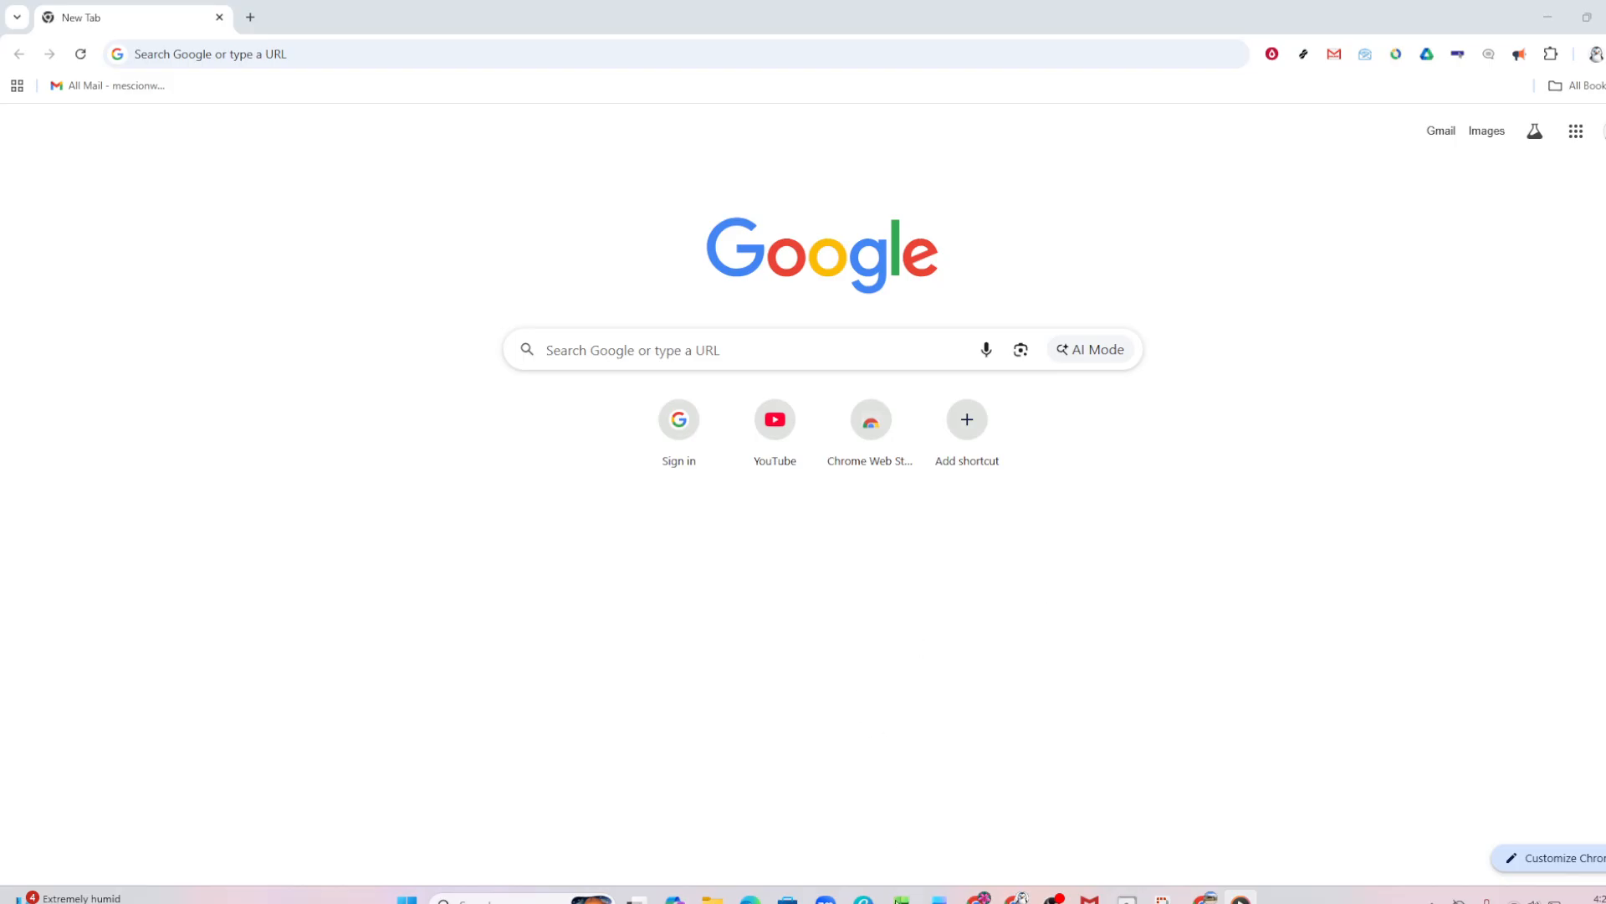
Switch to the Book1 Excel workbook
{"action": "mouse_move", "coordinate": [901, 897]}
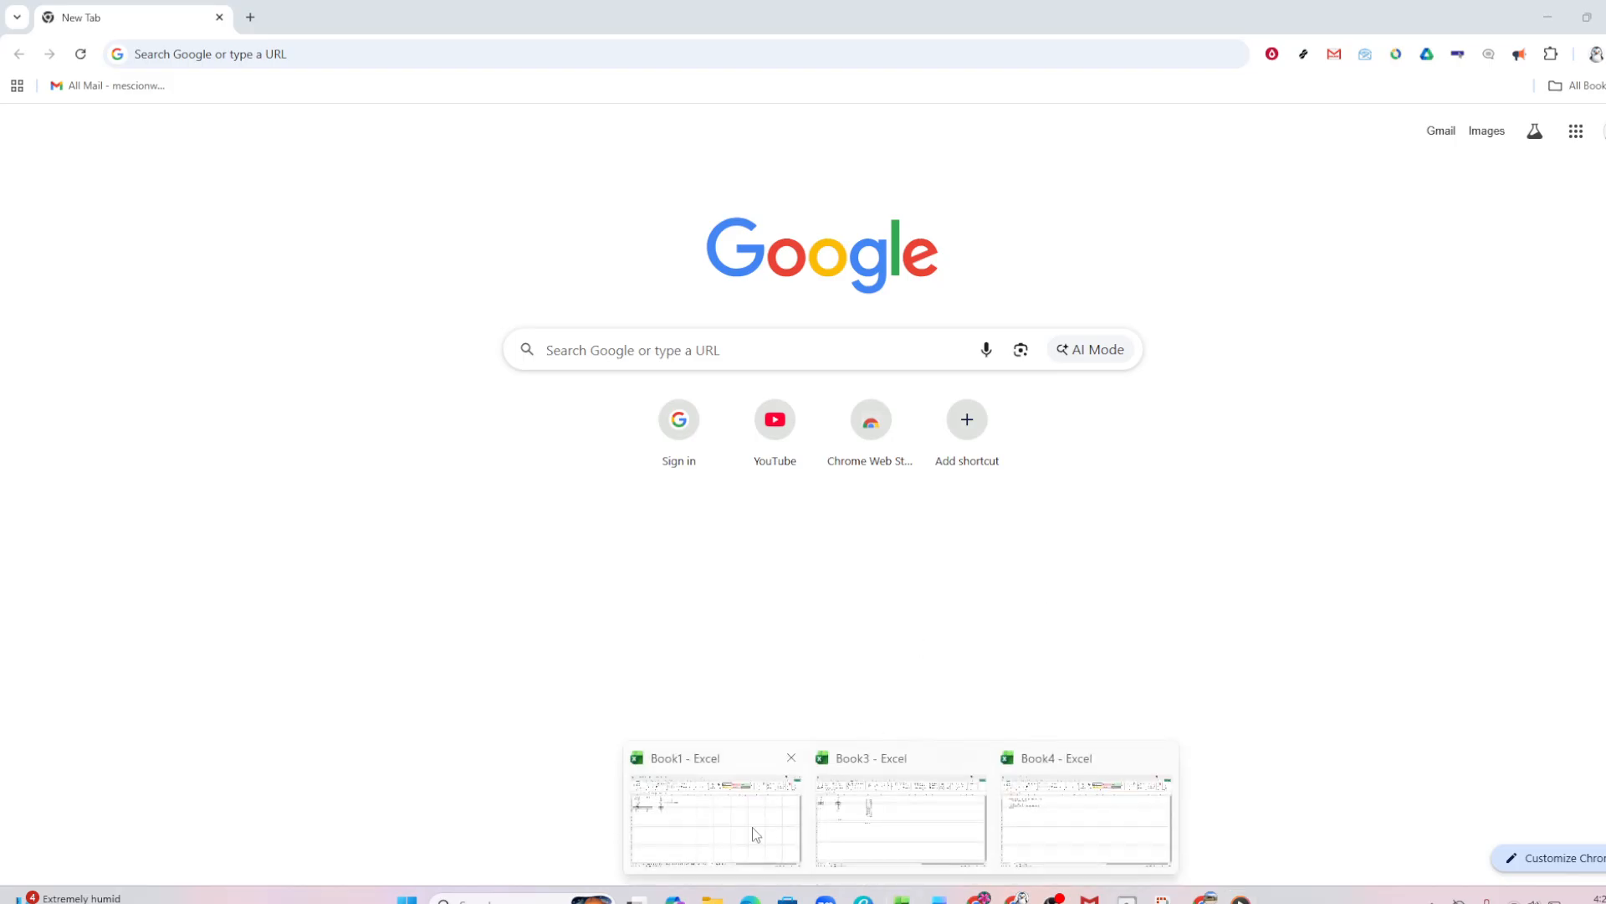
{"action": "left_click", "coordinate": [752, 826]}
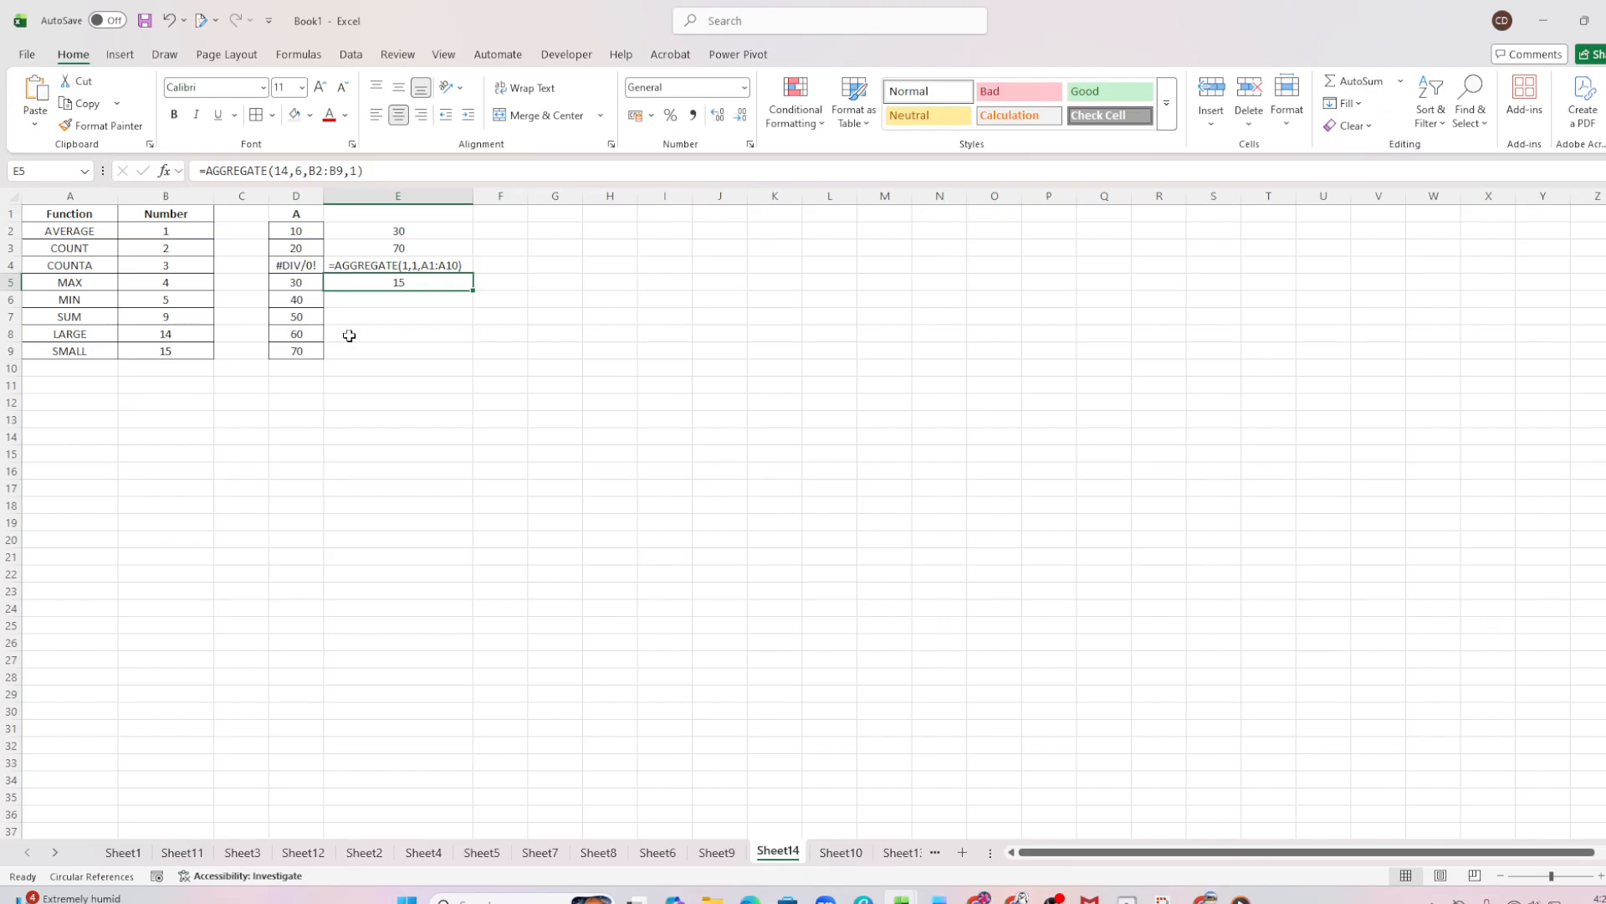
{"action": "left_click", "coordinate": [185, 387]}
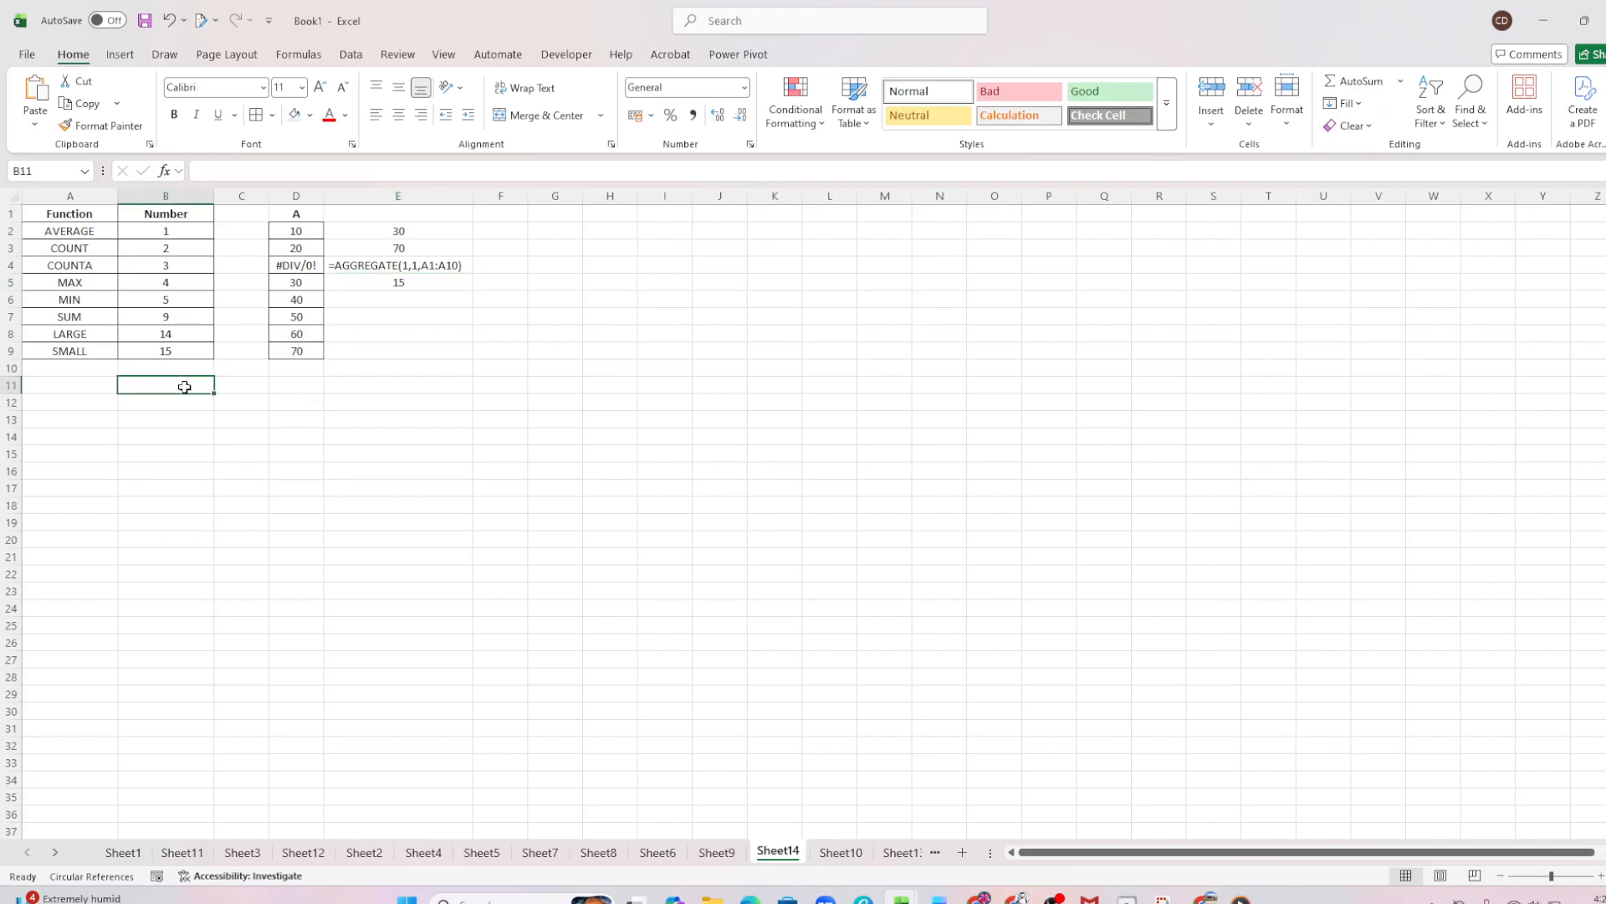
{"action": "double_click", "coordinate": [184, 386]}
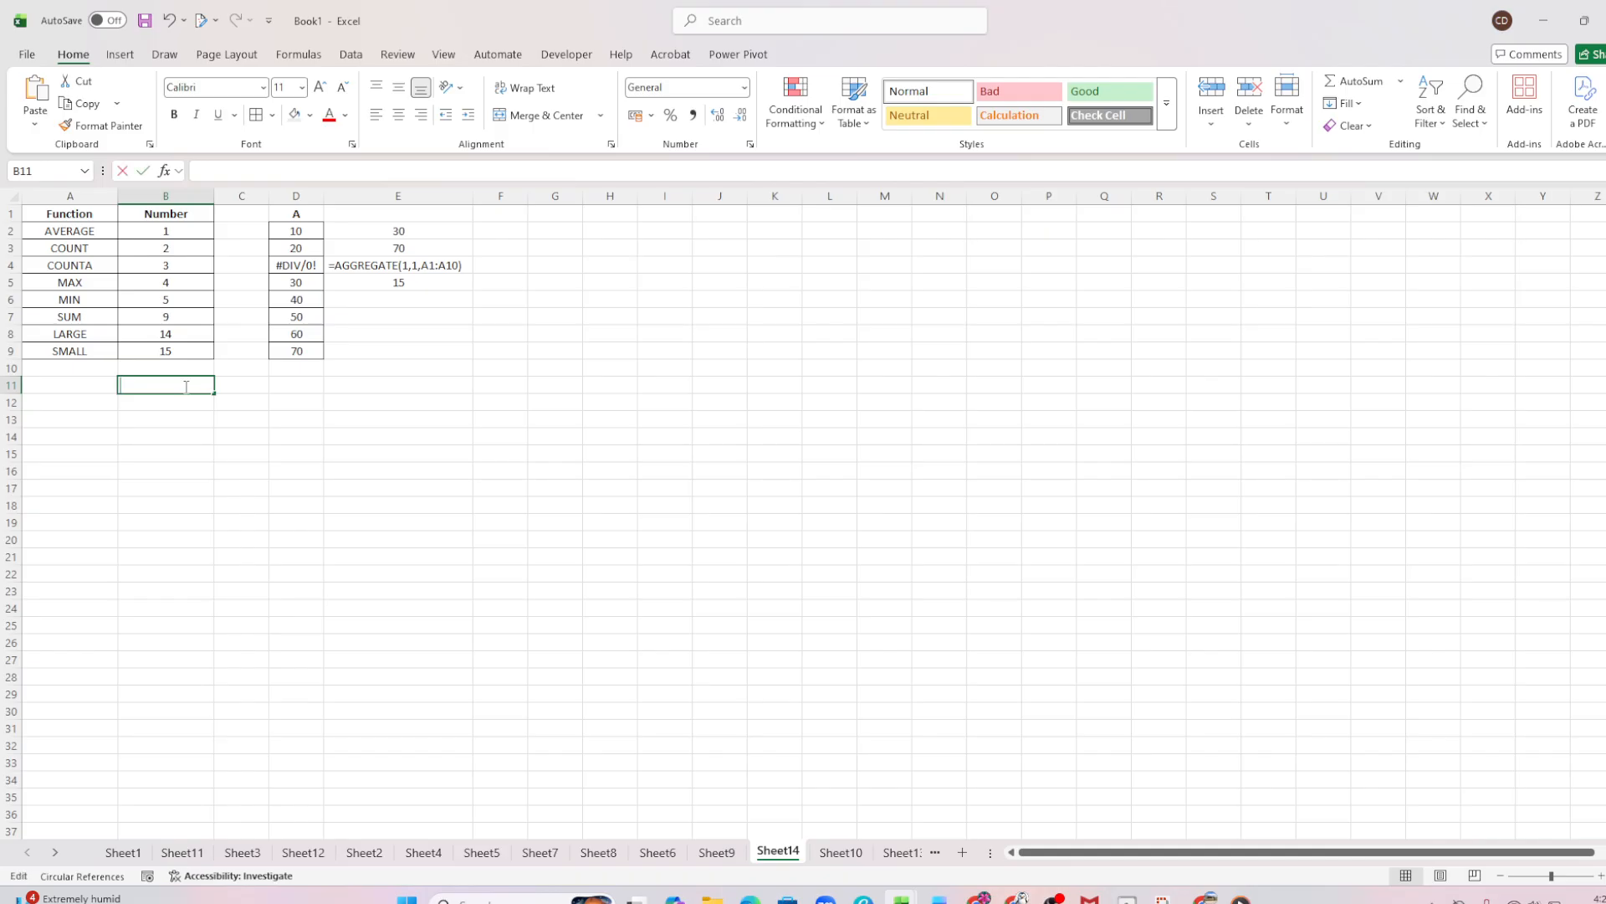
{"action": "type", "text": "="}
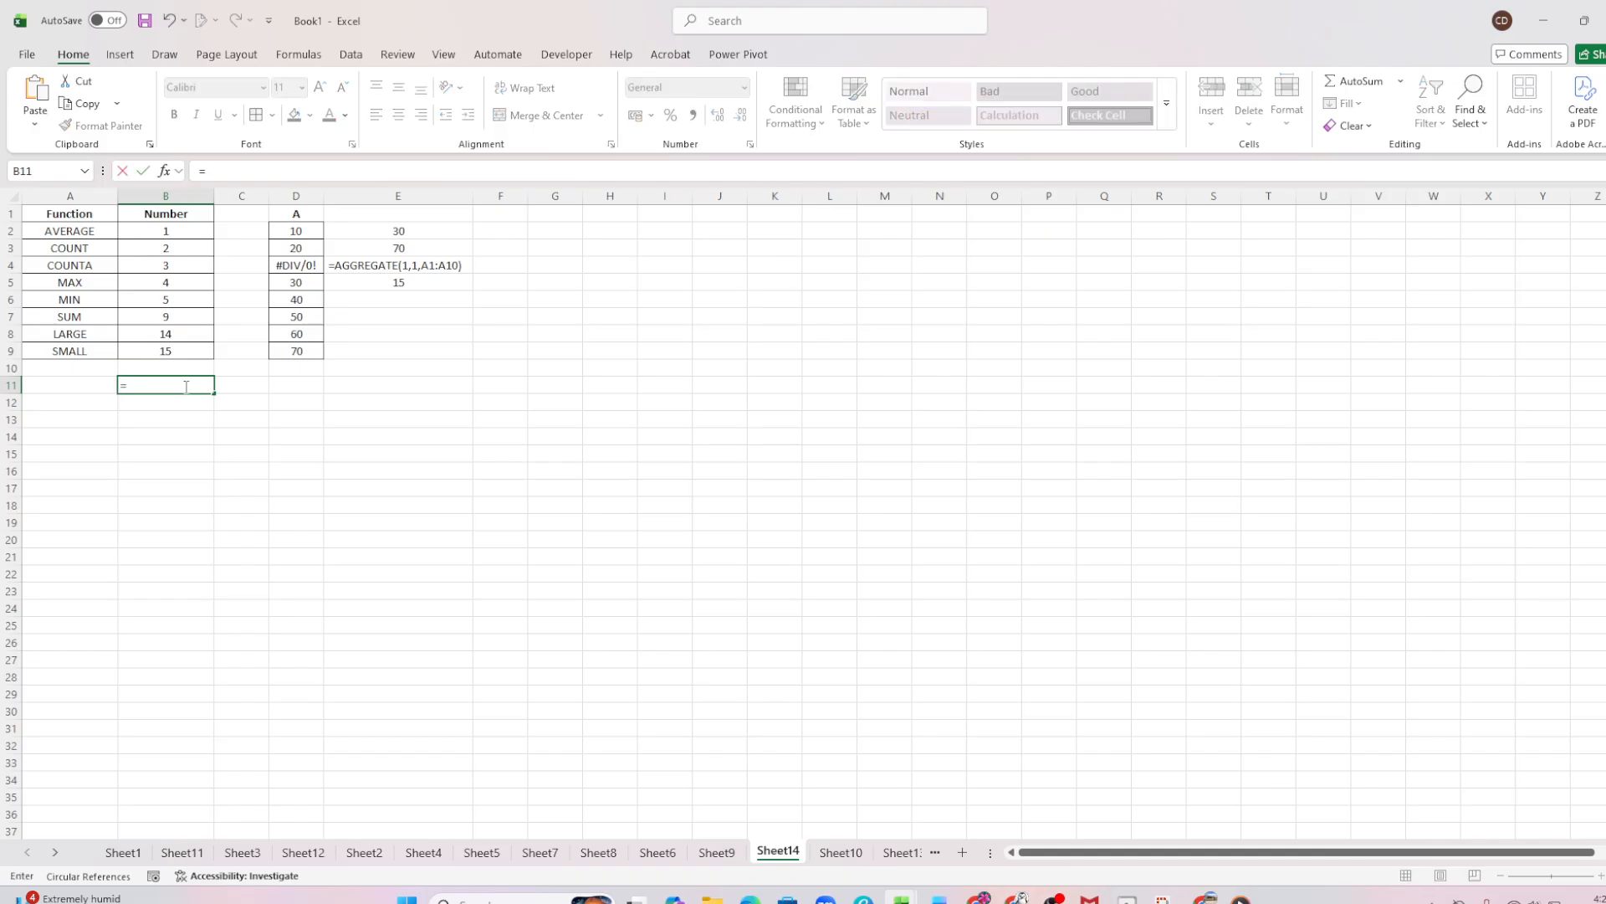
{"action": "type", "text": "Agre"}
{"action": "key", "text": "BackSpace"}
{"action": "type", "text": "gr"}
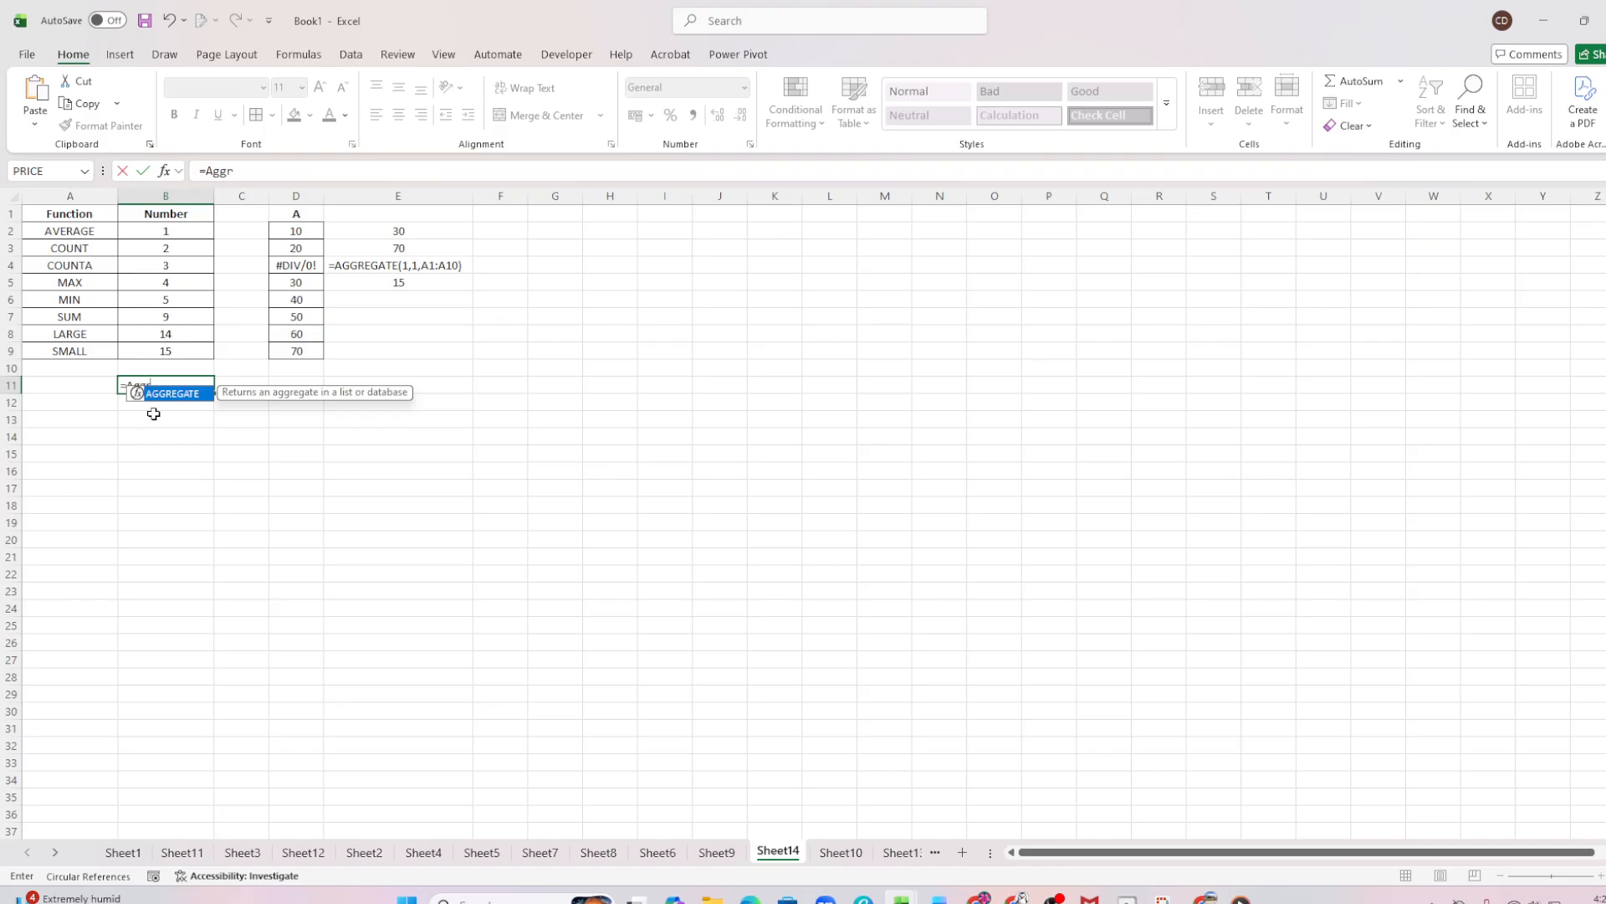
{"action": "double_click", "coordinate": [166, 394]}
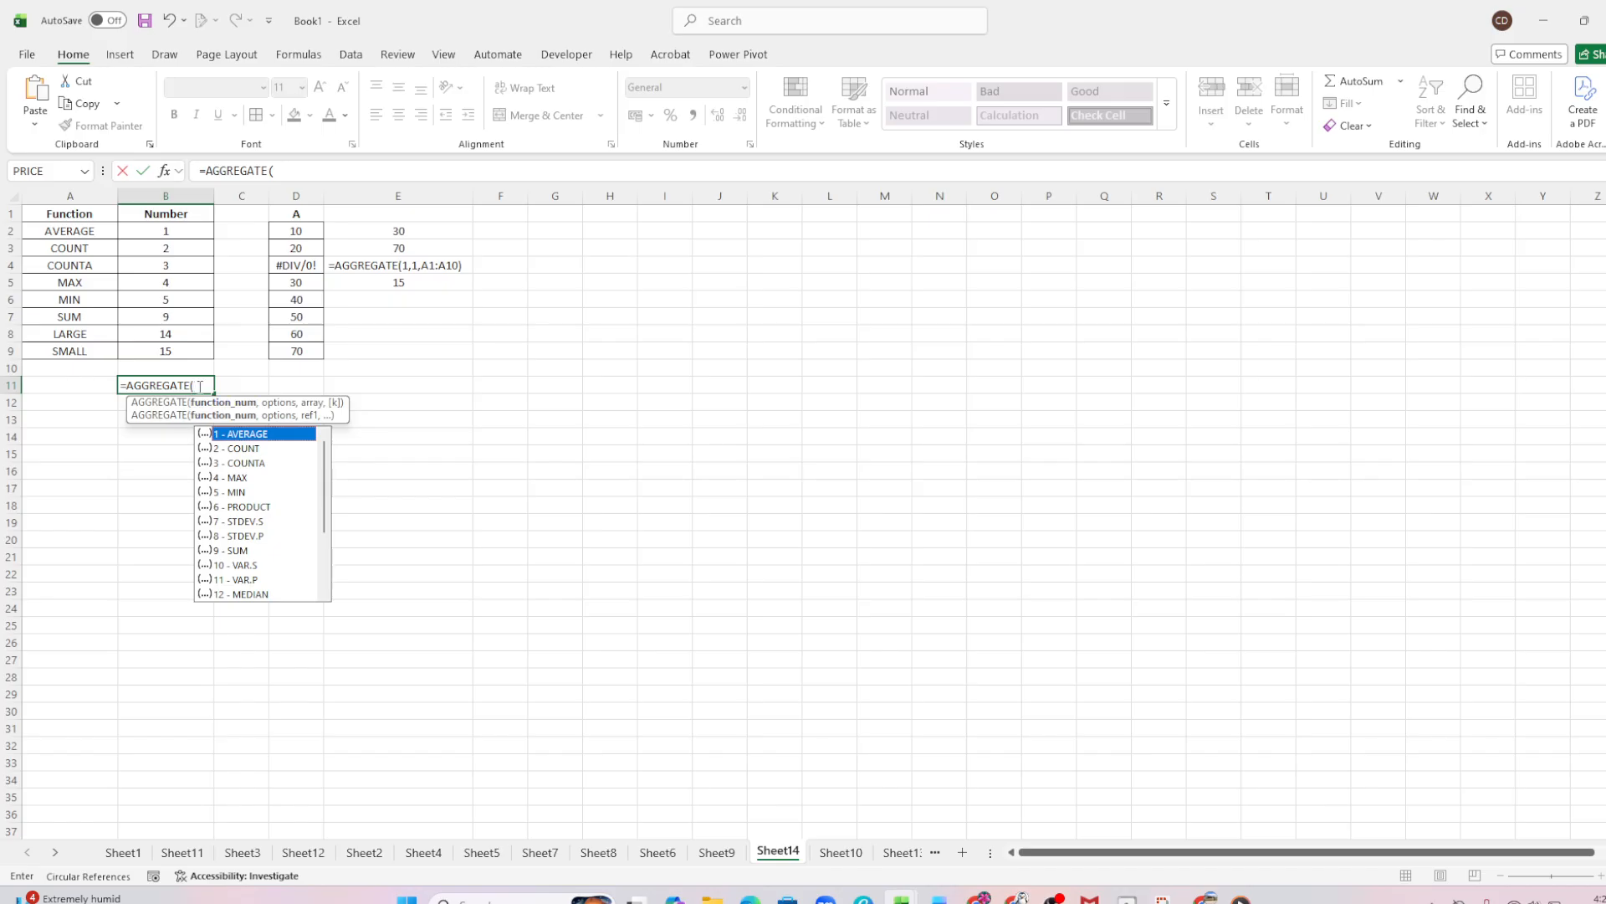
{"action": "left_click_drag", "start_coordinate": [200, 386], "coordinate": [114, 385]}
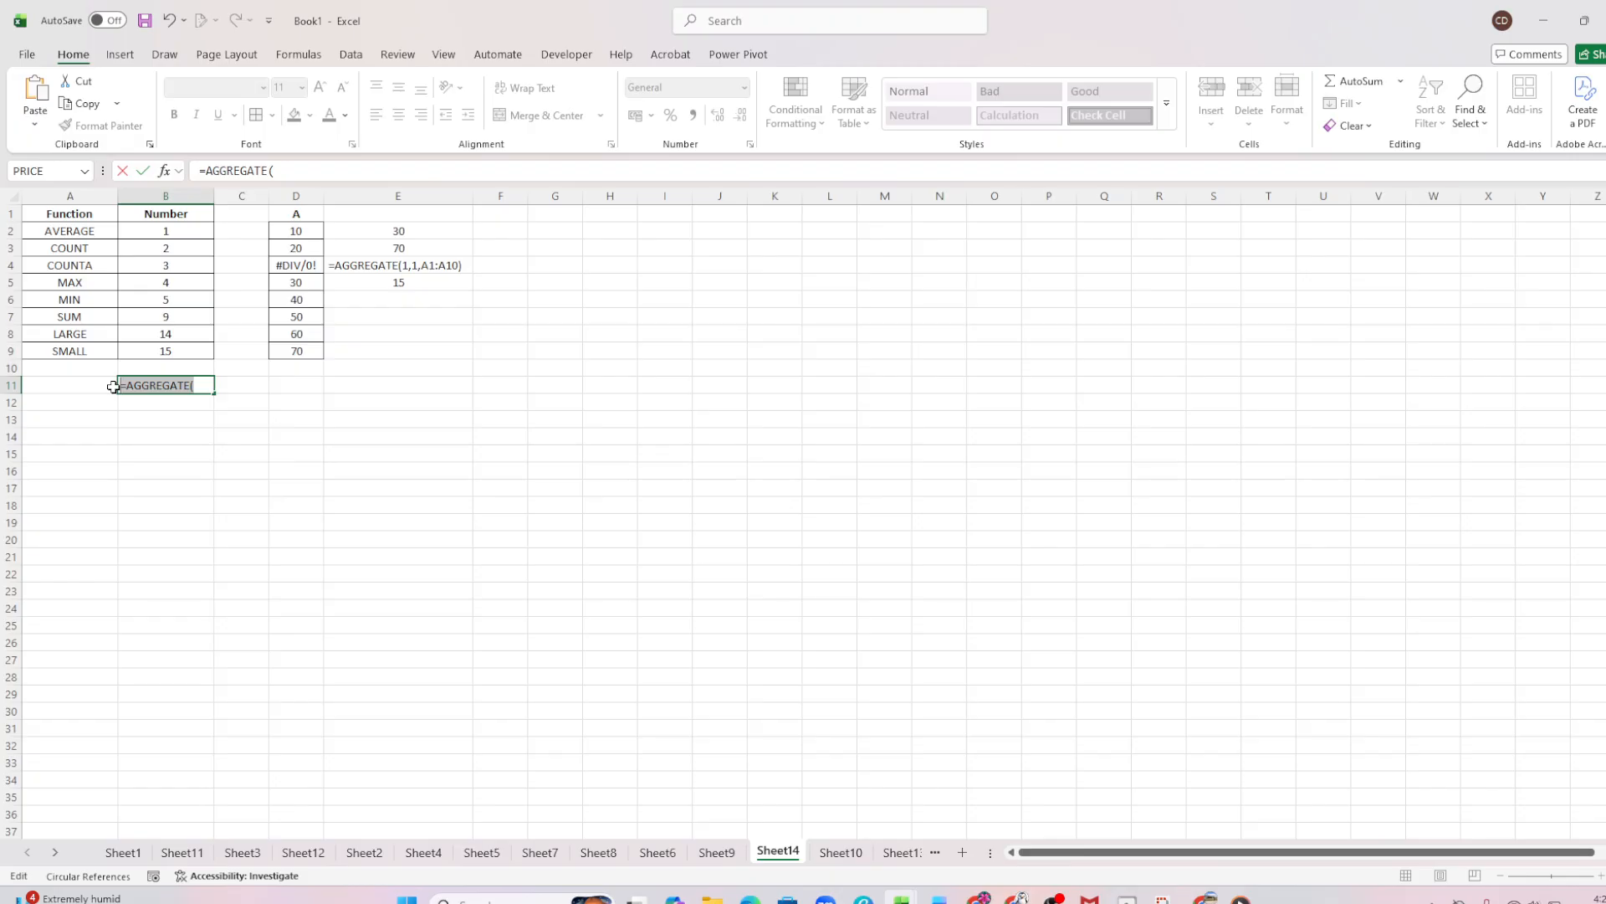
{"action": "key", "text": "BackSpace"}
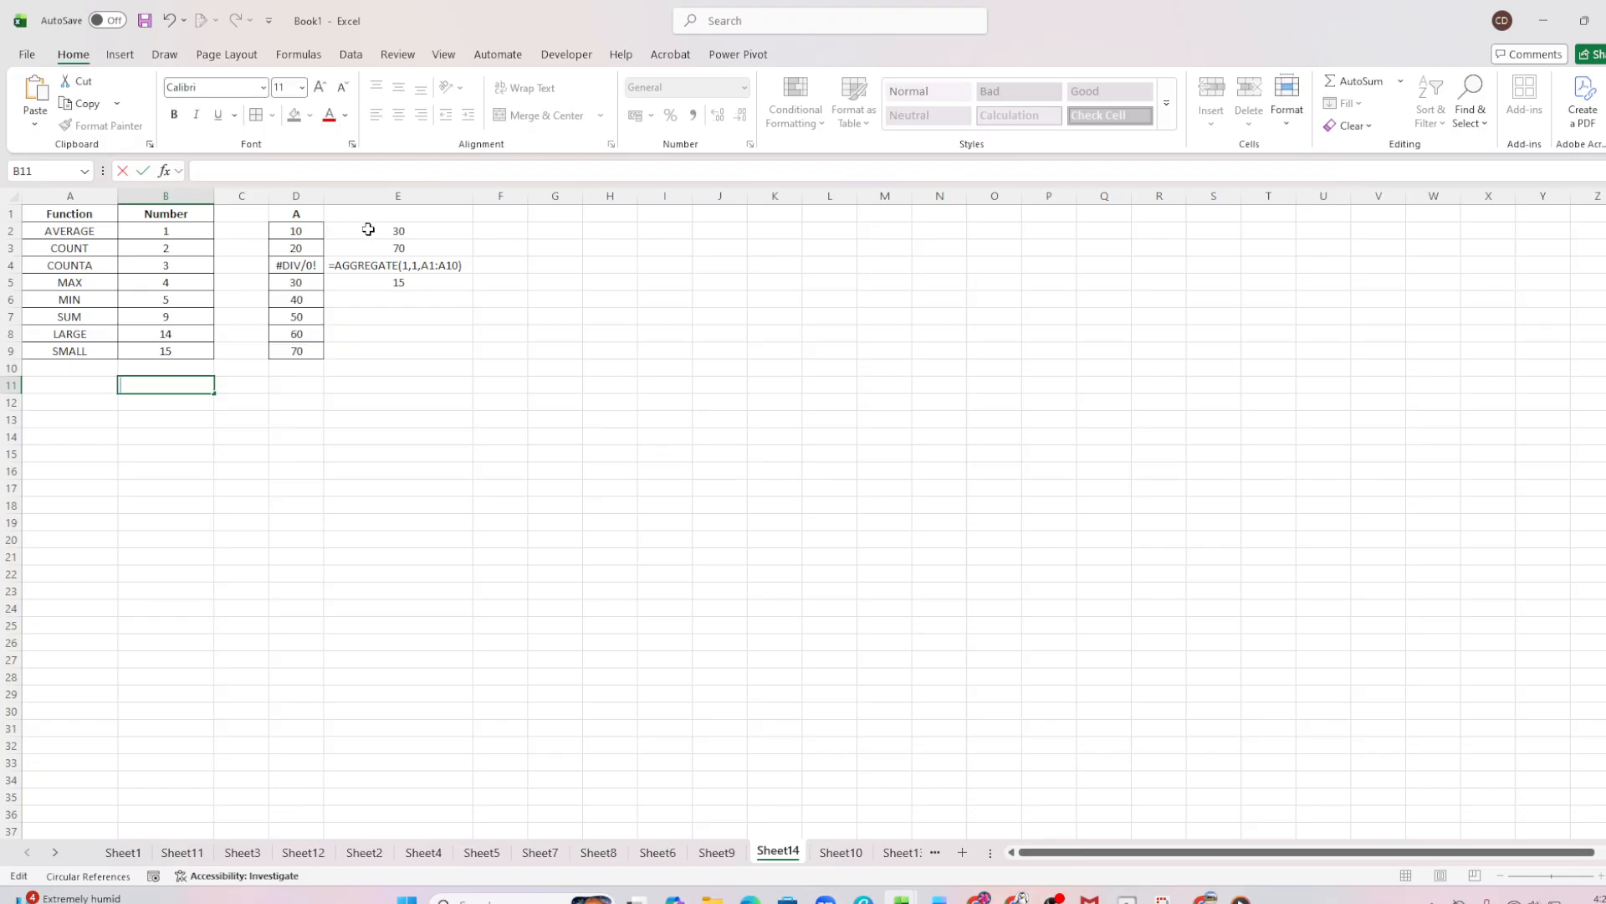
Extend the AGGREGATE range in E2 to D2:D9
{"action": "double_click", "coordinate": [368, 230]}
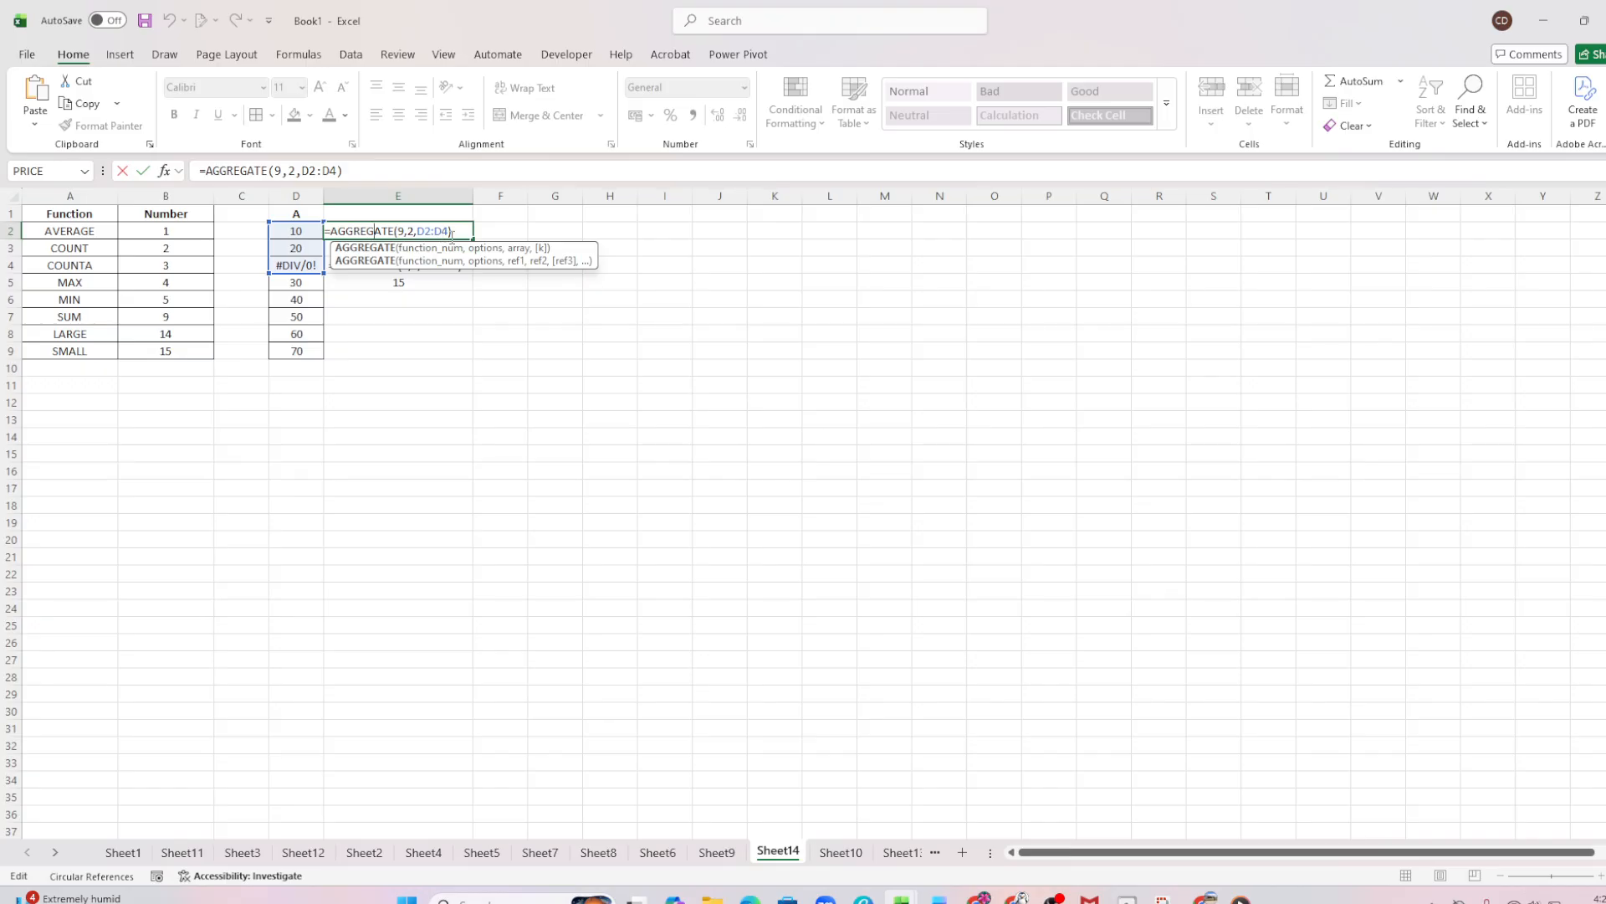
{"action": "left_click", "coordinate": [447, 231]}
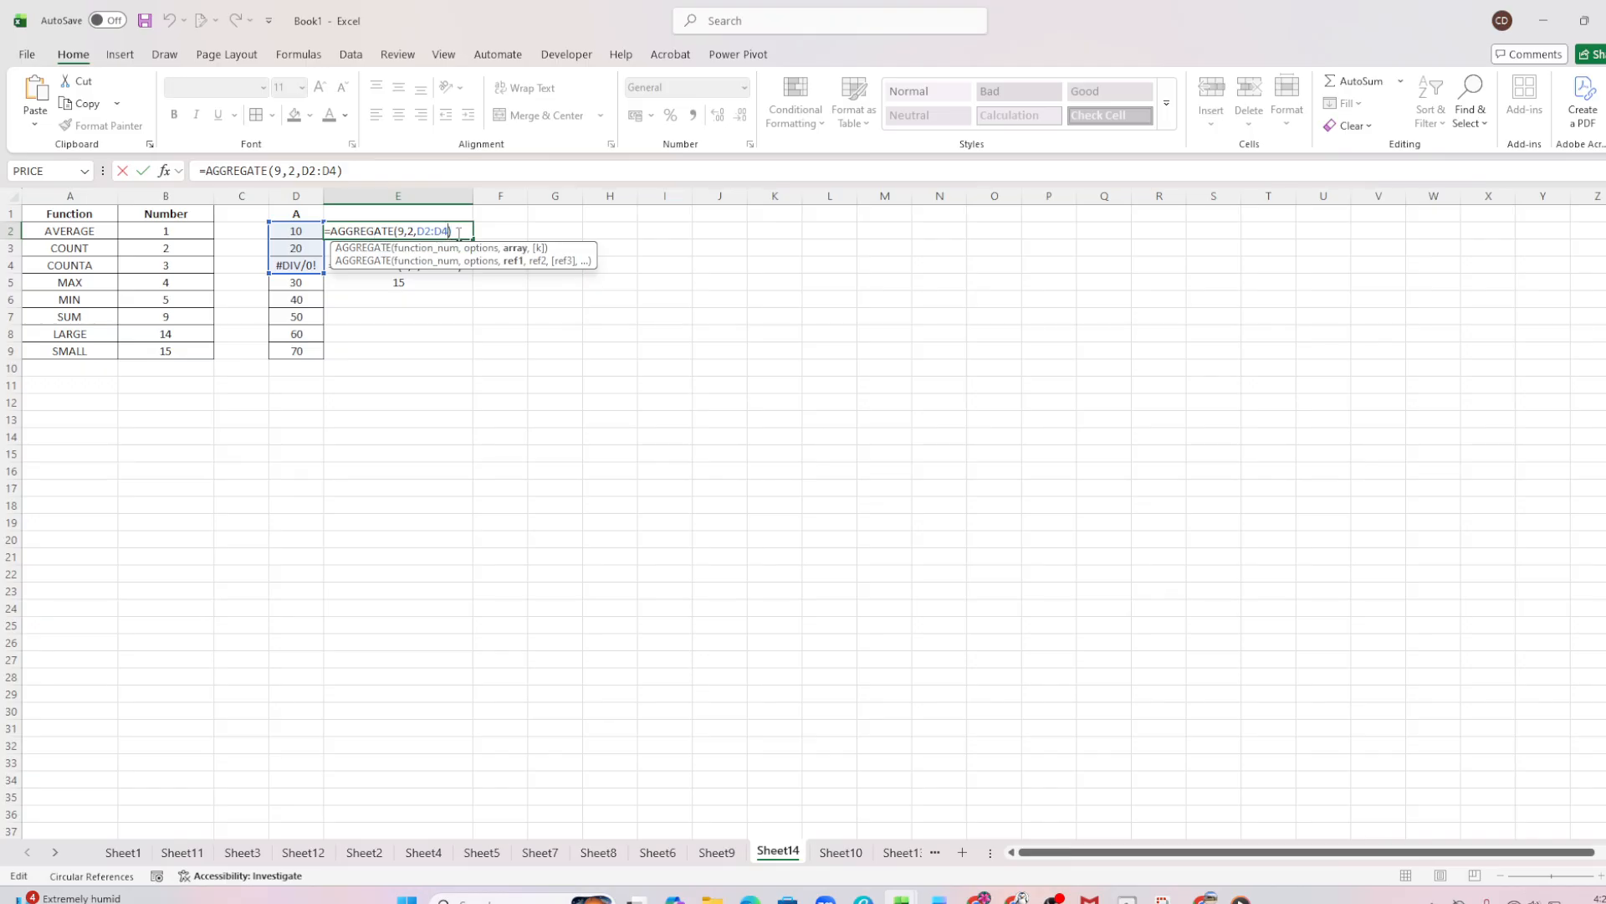
{"action": "key", "text": "BackSpace"}
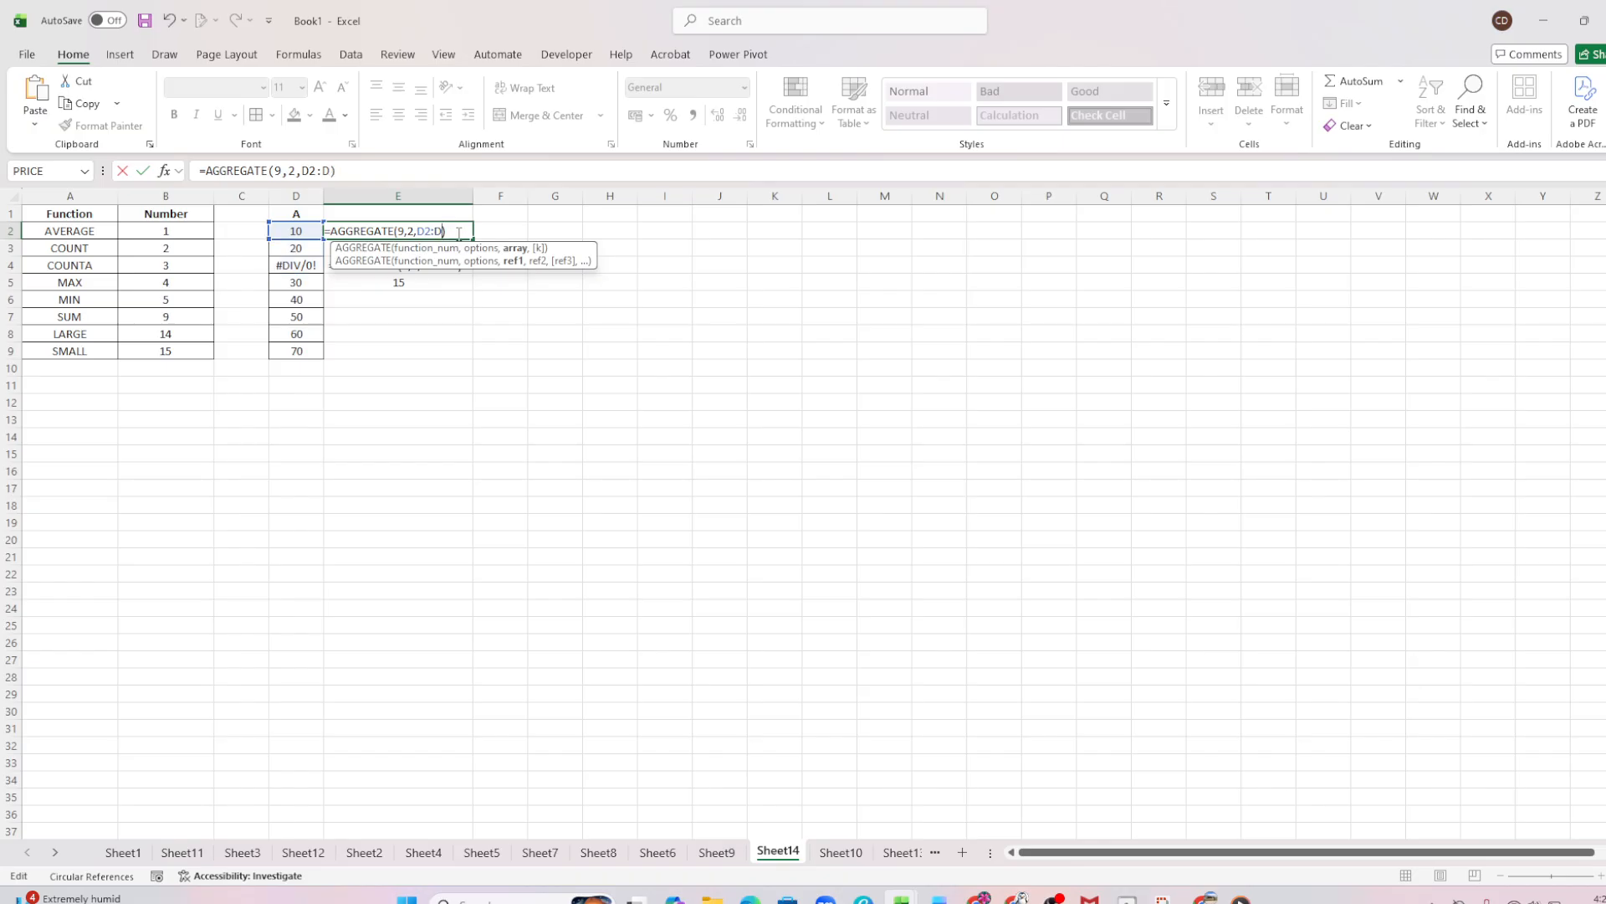
{"action": "type", "text": "9"}
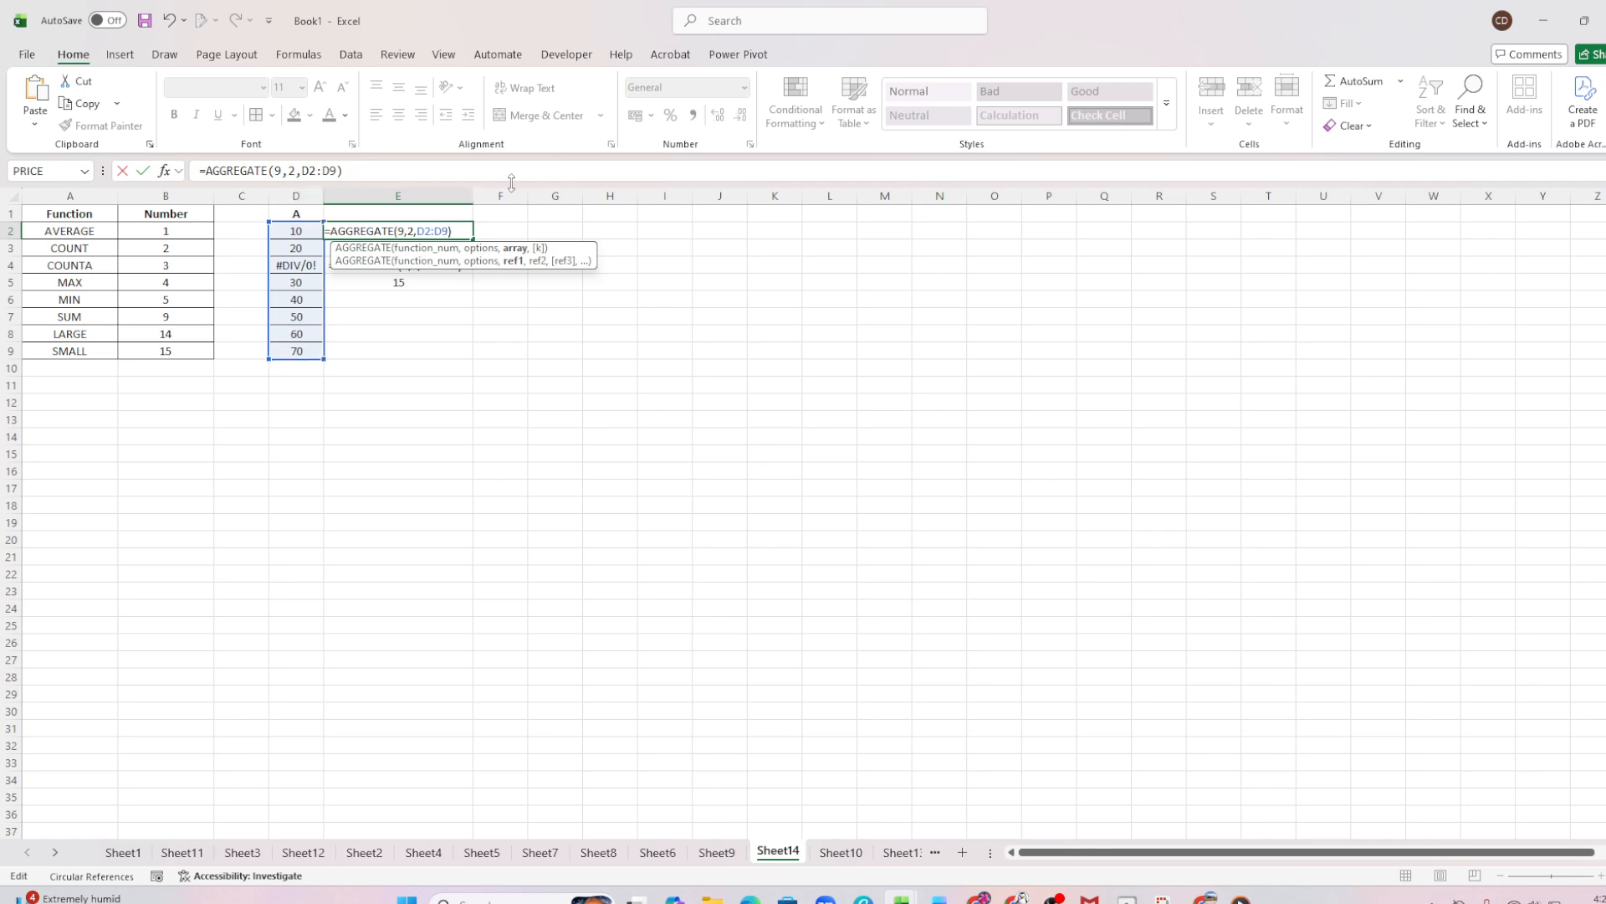
{"action": "key", "text": "Return"}
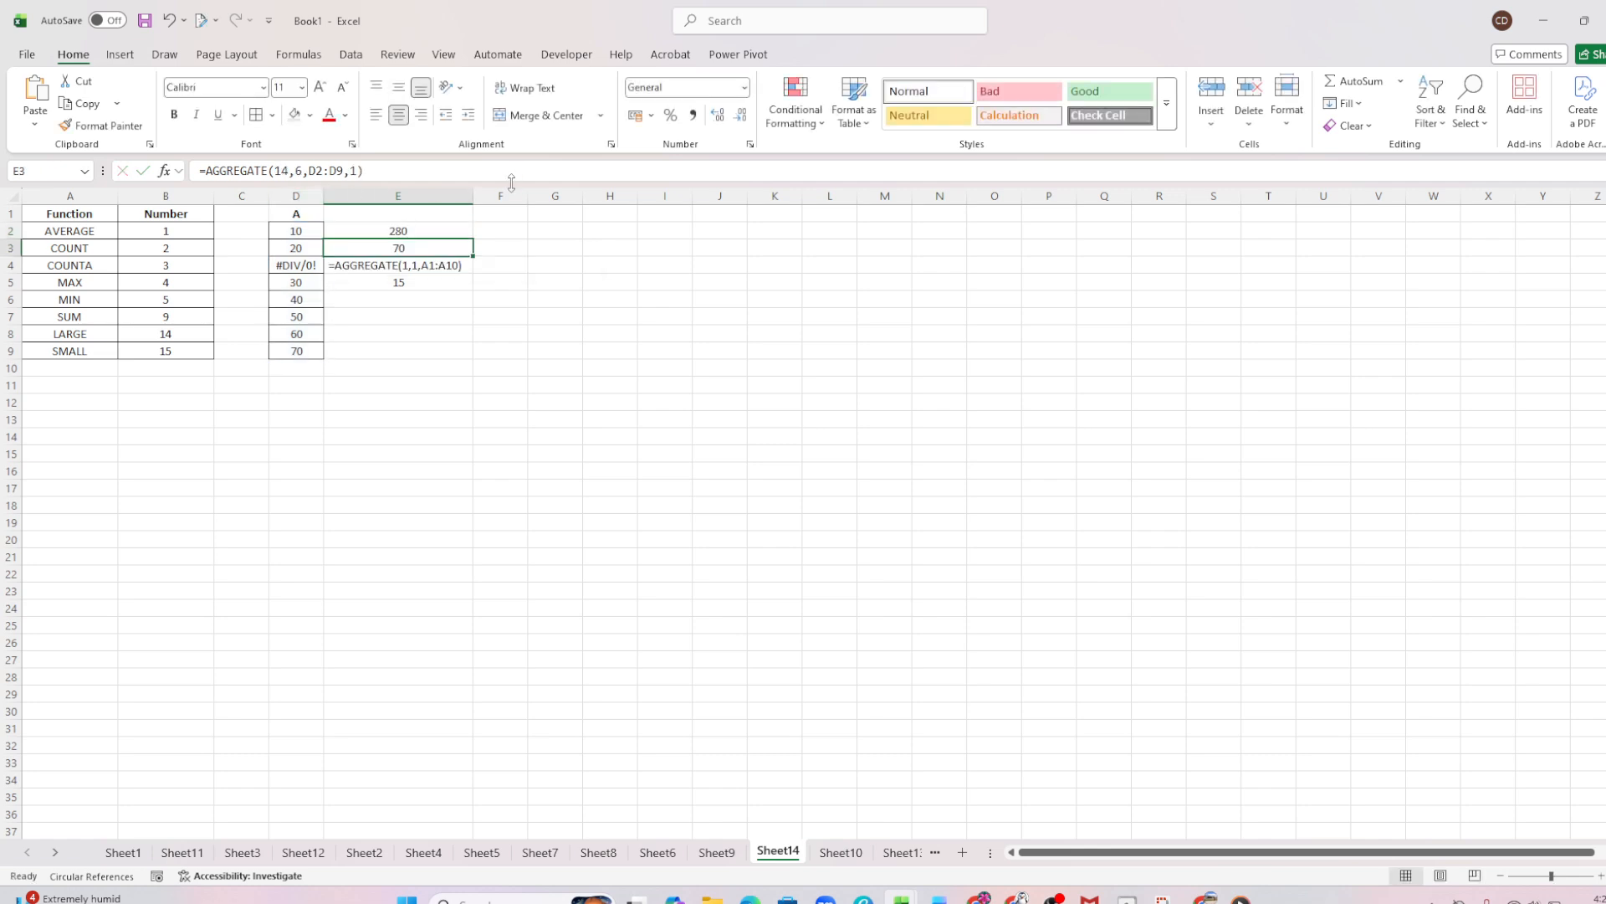
Replace the options argument of E2's AGGREGATE formula with the range D5:D12
{"action": "double_click", "coordinate": [406, 229]}
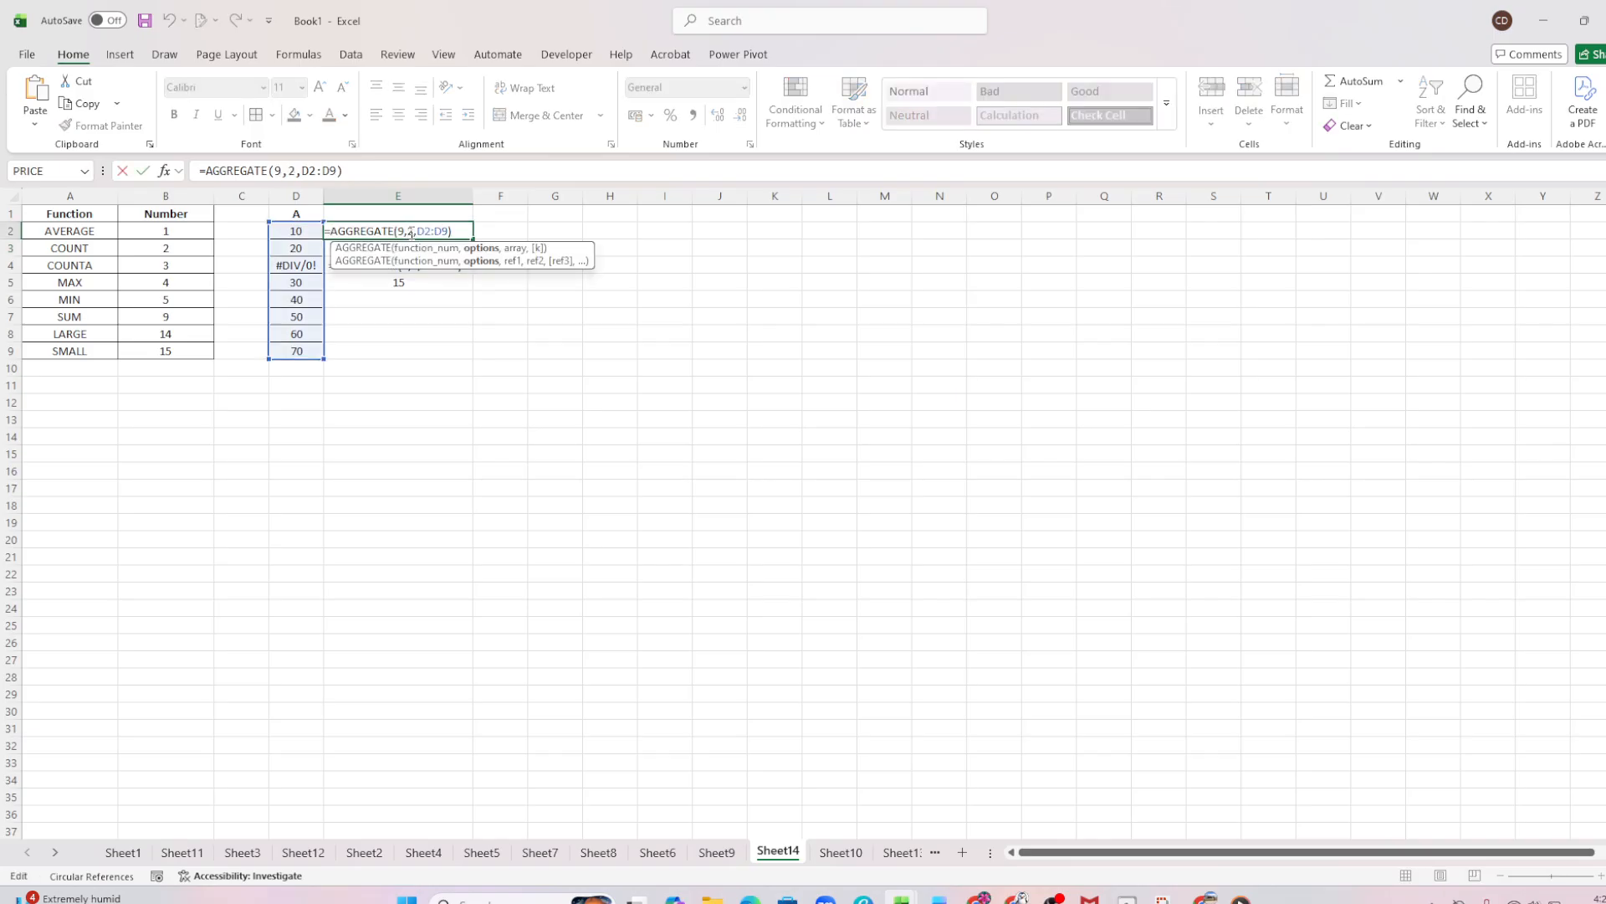
{"action": "left_click_drag", "start_coordinate": [281, 283], "coordinate": [288, 402]}
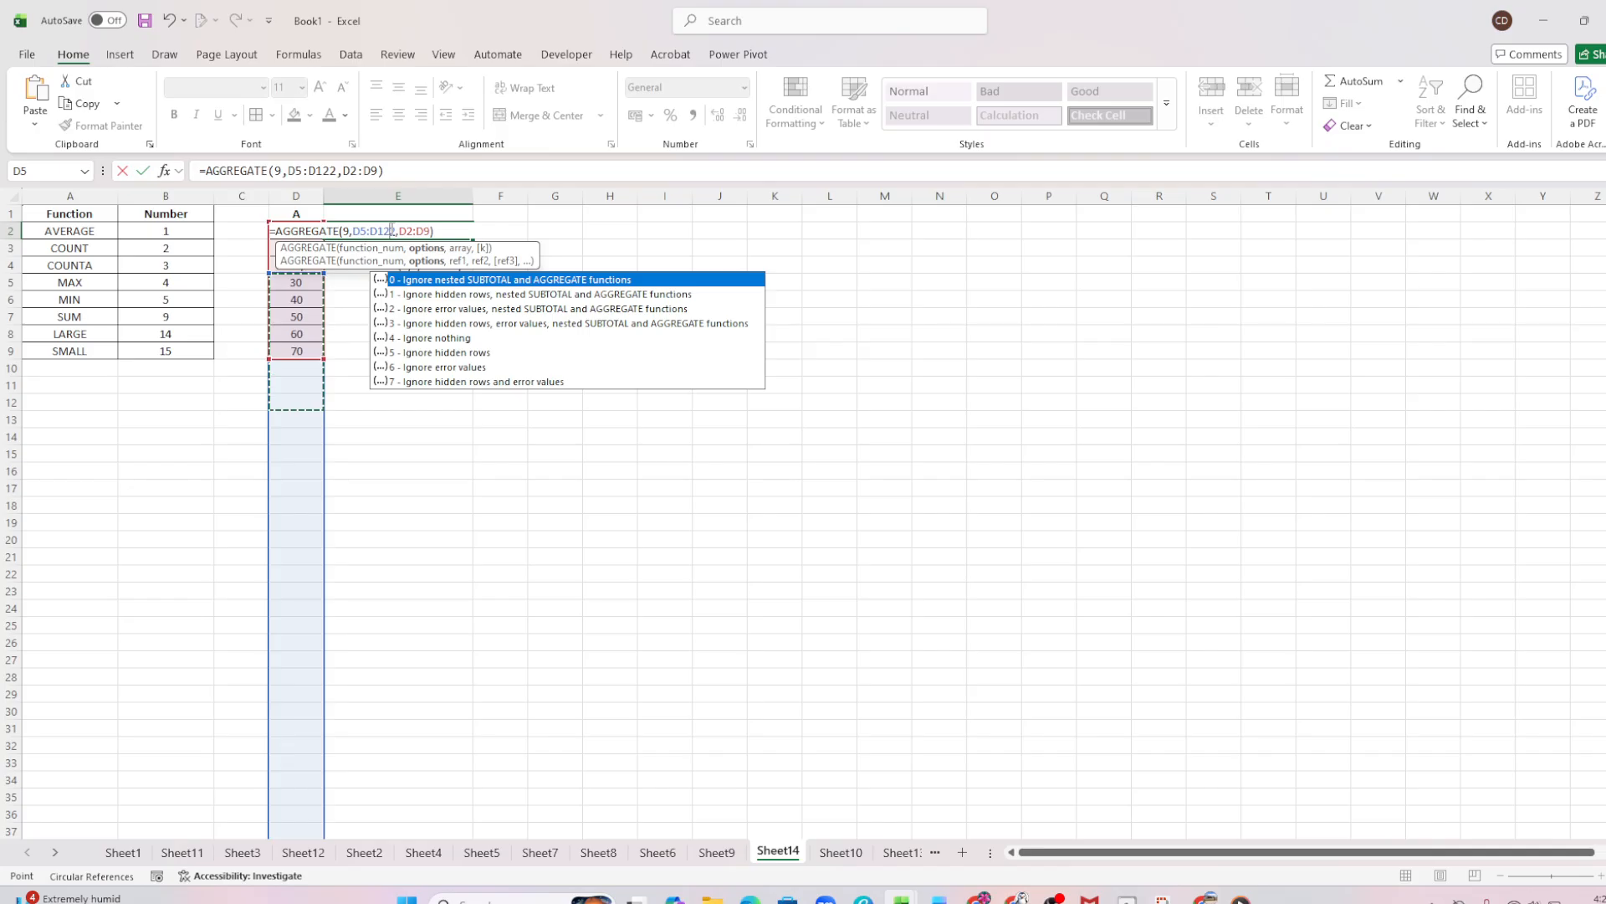
{"action": "key", "text": "BackSpace"}
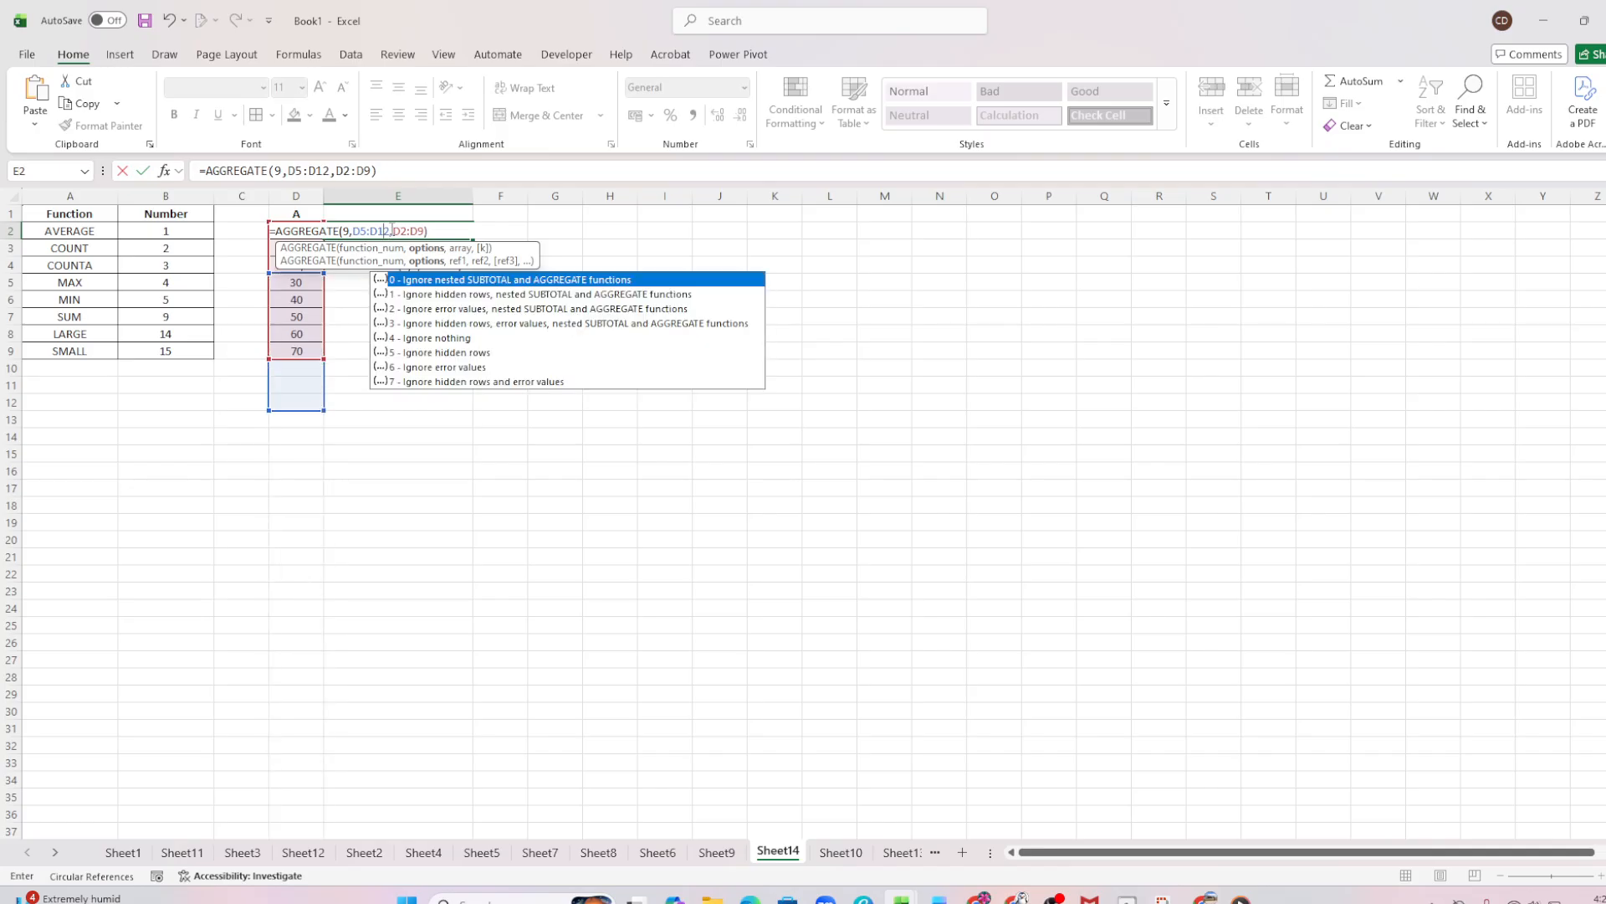
{"action": "key", "text": "Return"}
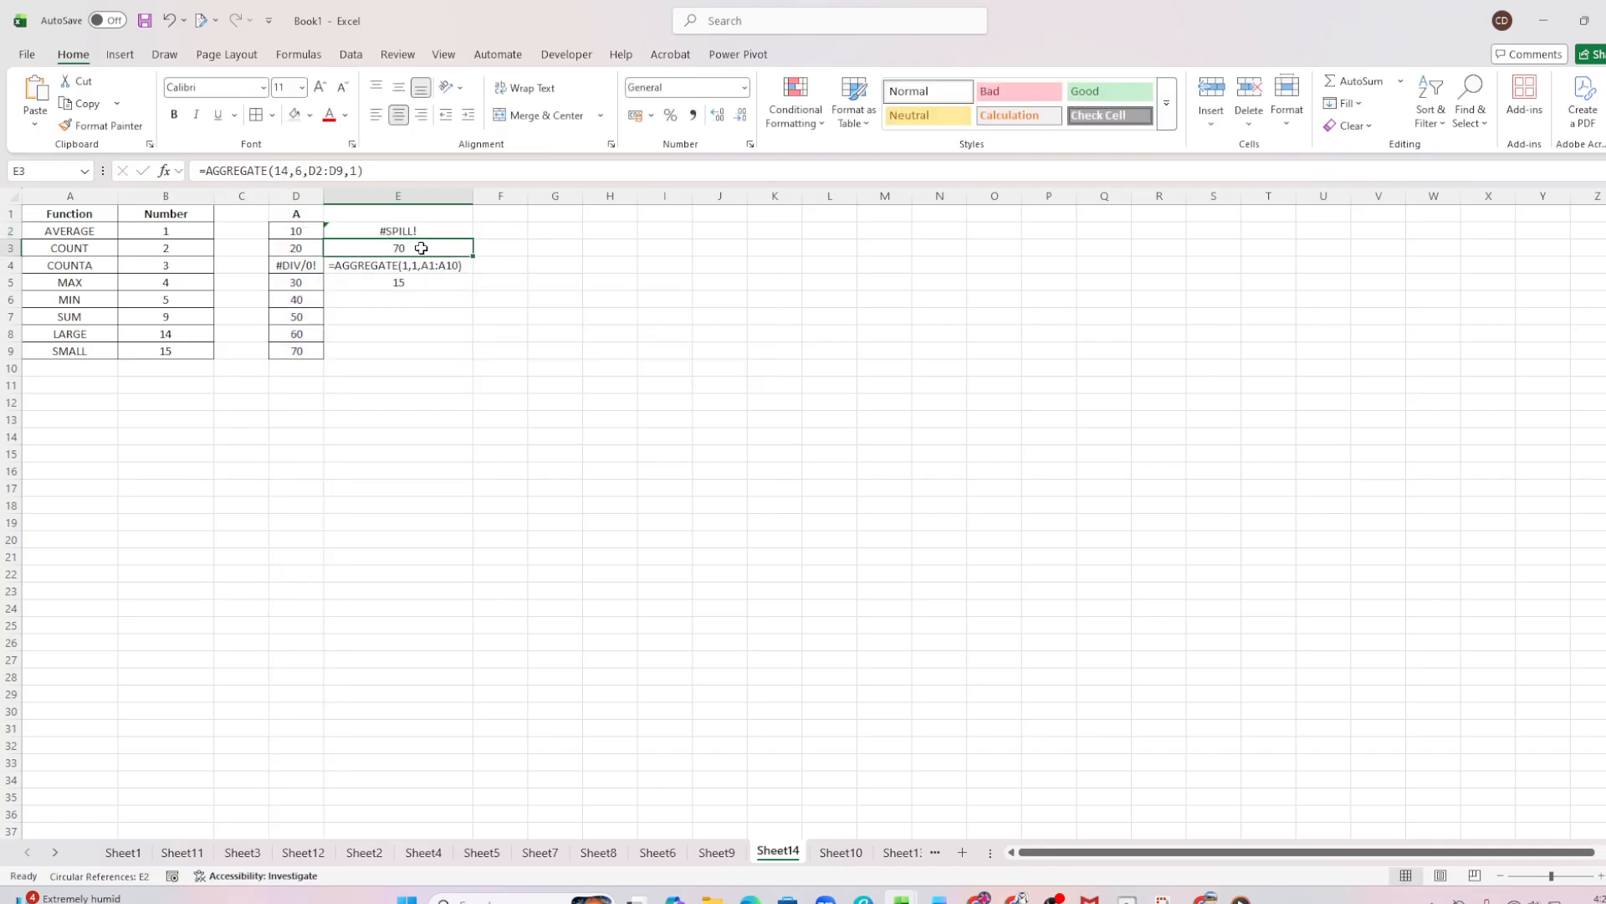
Clear the AGGREGATE formula from cell E2
{"action": "left_click", "coordinate": [414, 233]}
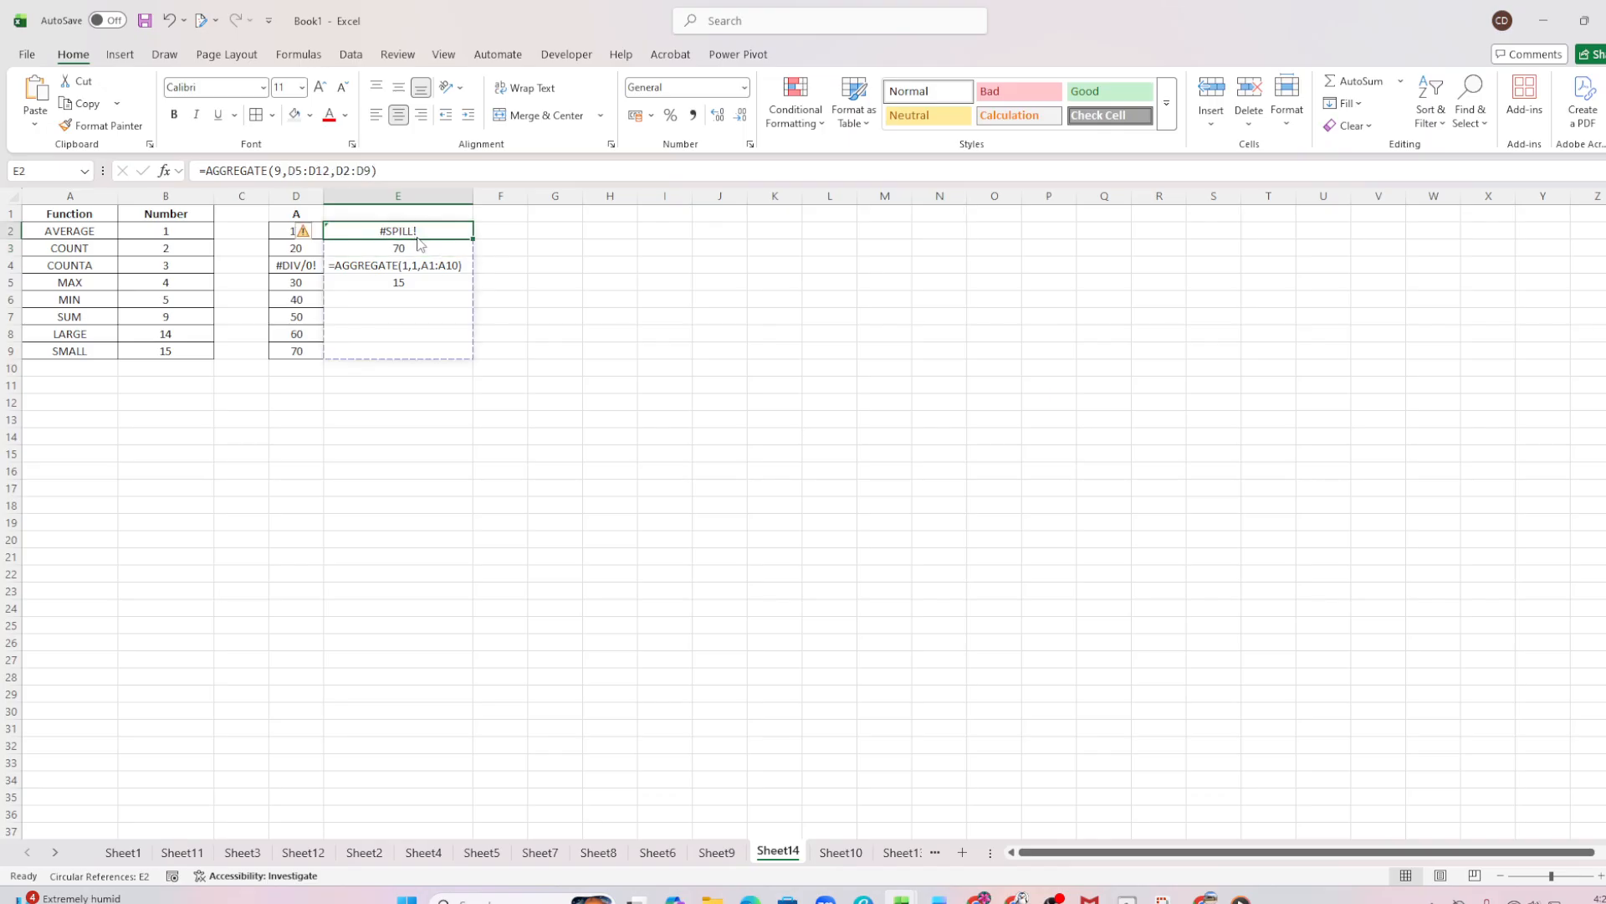
{"action": "key", "text": "Down"}
{"action": "key", "text": "Down"}
{"action": "key", "text": "Down"}
{"action": "double_click", "coordinate": [425, 233]}
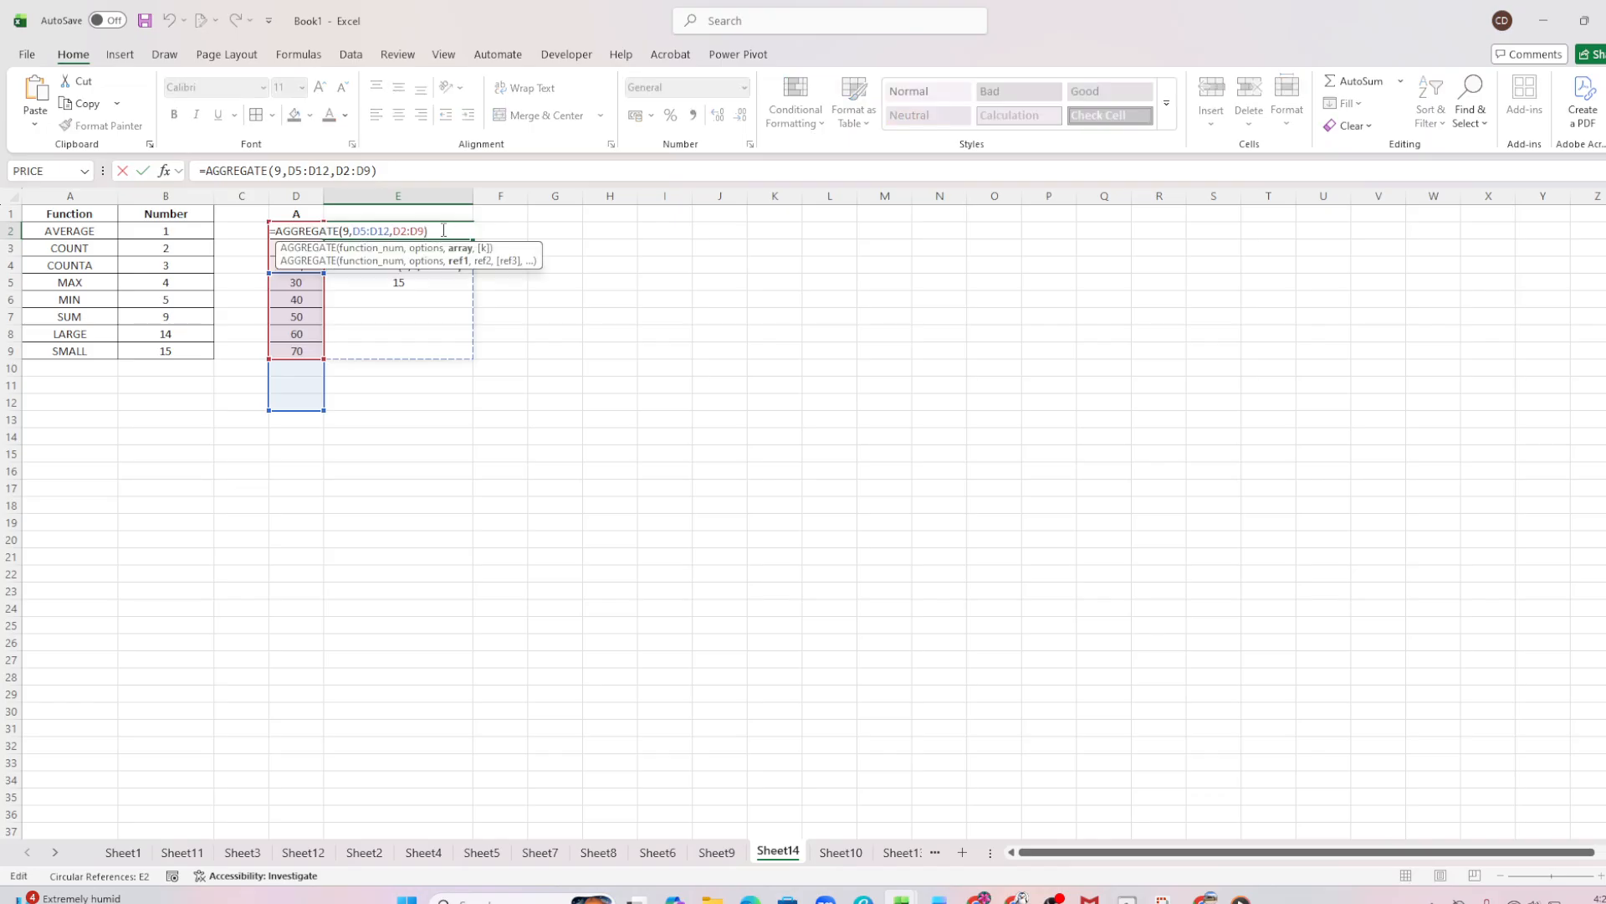
{"action": "left_click_drag", "start_coordinate": [443, 230], "coordinate": [394, 232]}
{"action": "key", "text": "BackSpace"}
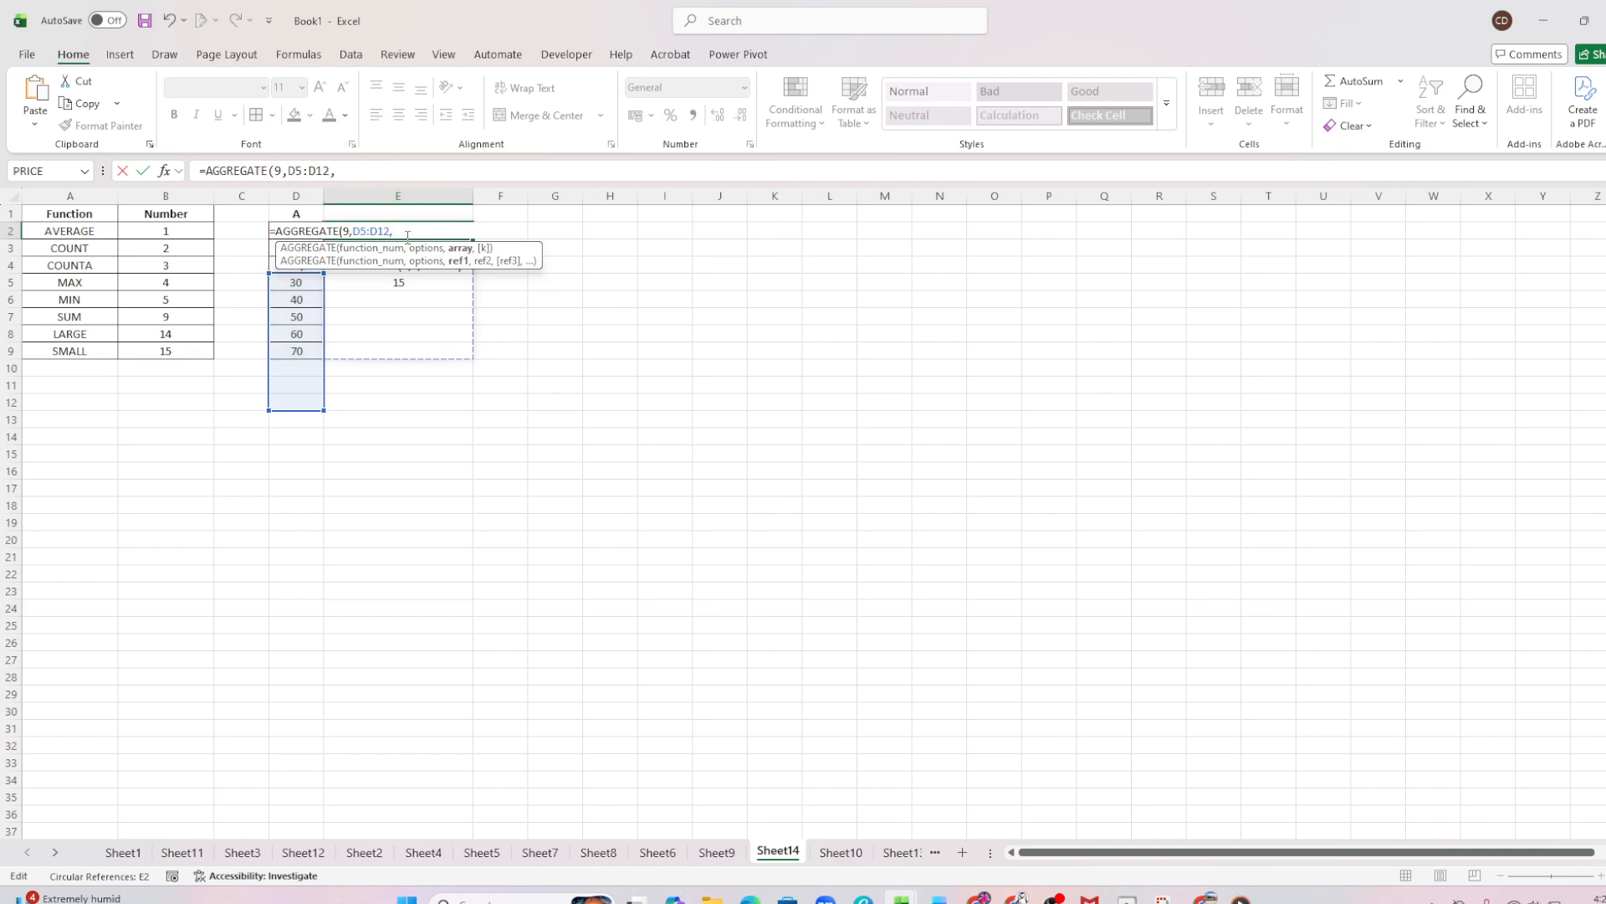
{"action": "key", "text": "BackSpace"}
{"action": "key", "text": "BackSpace"}
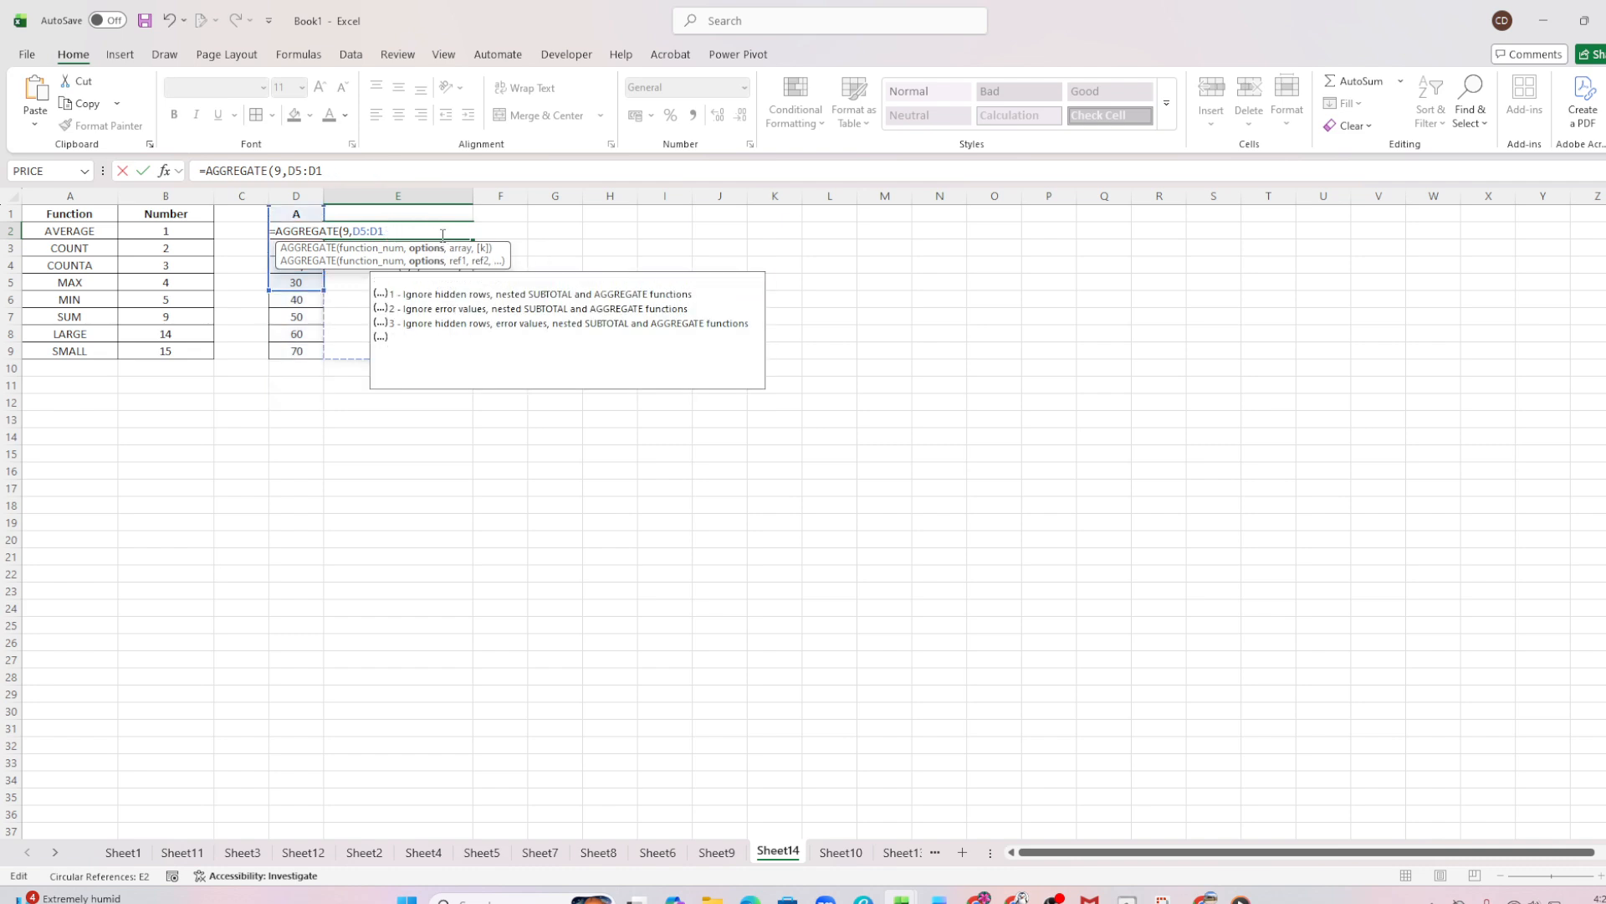
{"action": "key", "text": "BackSpace"}
{"action": "key", "text": "BackSpace"}
{"action": "key", "text": "BackSpace"}
{"action": "key", "text": "BackSpace"}
{"action": "key", "text": "BackSpace"}
{"action": "key", "text": "BackSpace"}
{"action": "key", "text": "BackSpace"}
{"action": "key", "text": "BackSpace"}
{"action": "key", "text": "BackSpace"}
{"action": "key", "text": "BackSpace"}
{"action": "key", "text": "BackSpace"}
{"action": "key", "text": "BackSpace"}
{"action": "key", "text": "BackSpace"}
{"action": "key", "text": "BackSpace"}
{"action": "key", "text": "BackSpace"}
{"action": "key", "text": "BackSpace"}
{"action": "key", "text": "BackSpace"}
{"action": "key", "text": "BackSpace"}
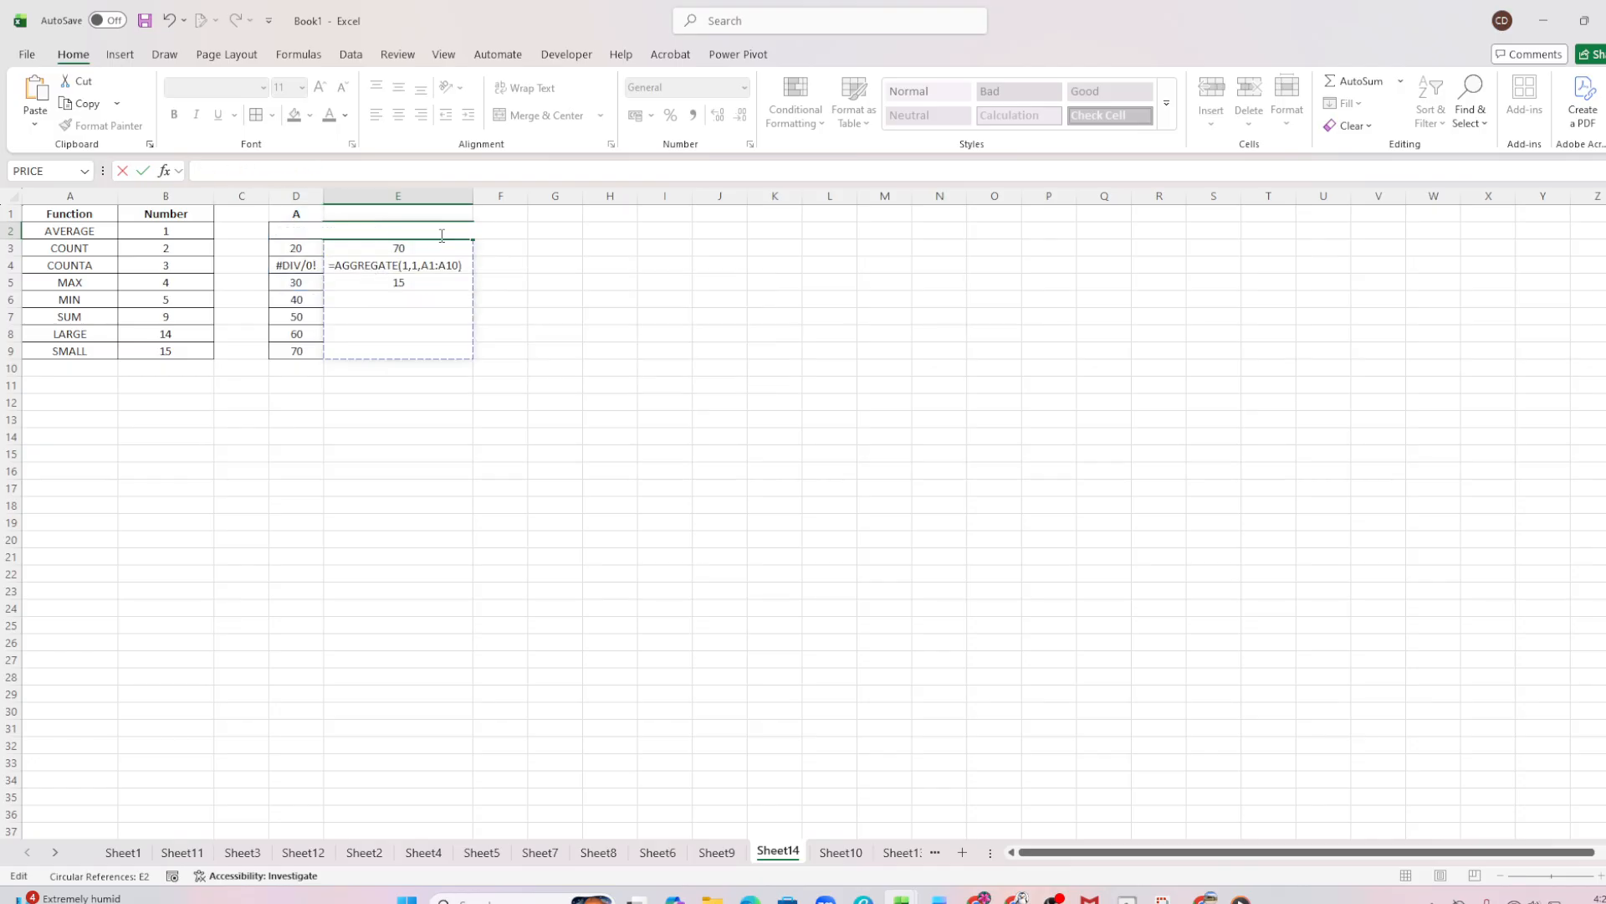
{"action": "left_click", "coordinate": [575, 261]}
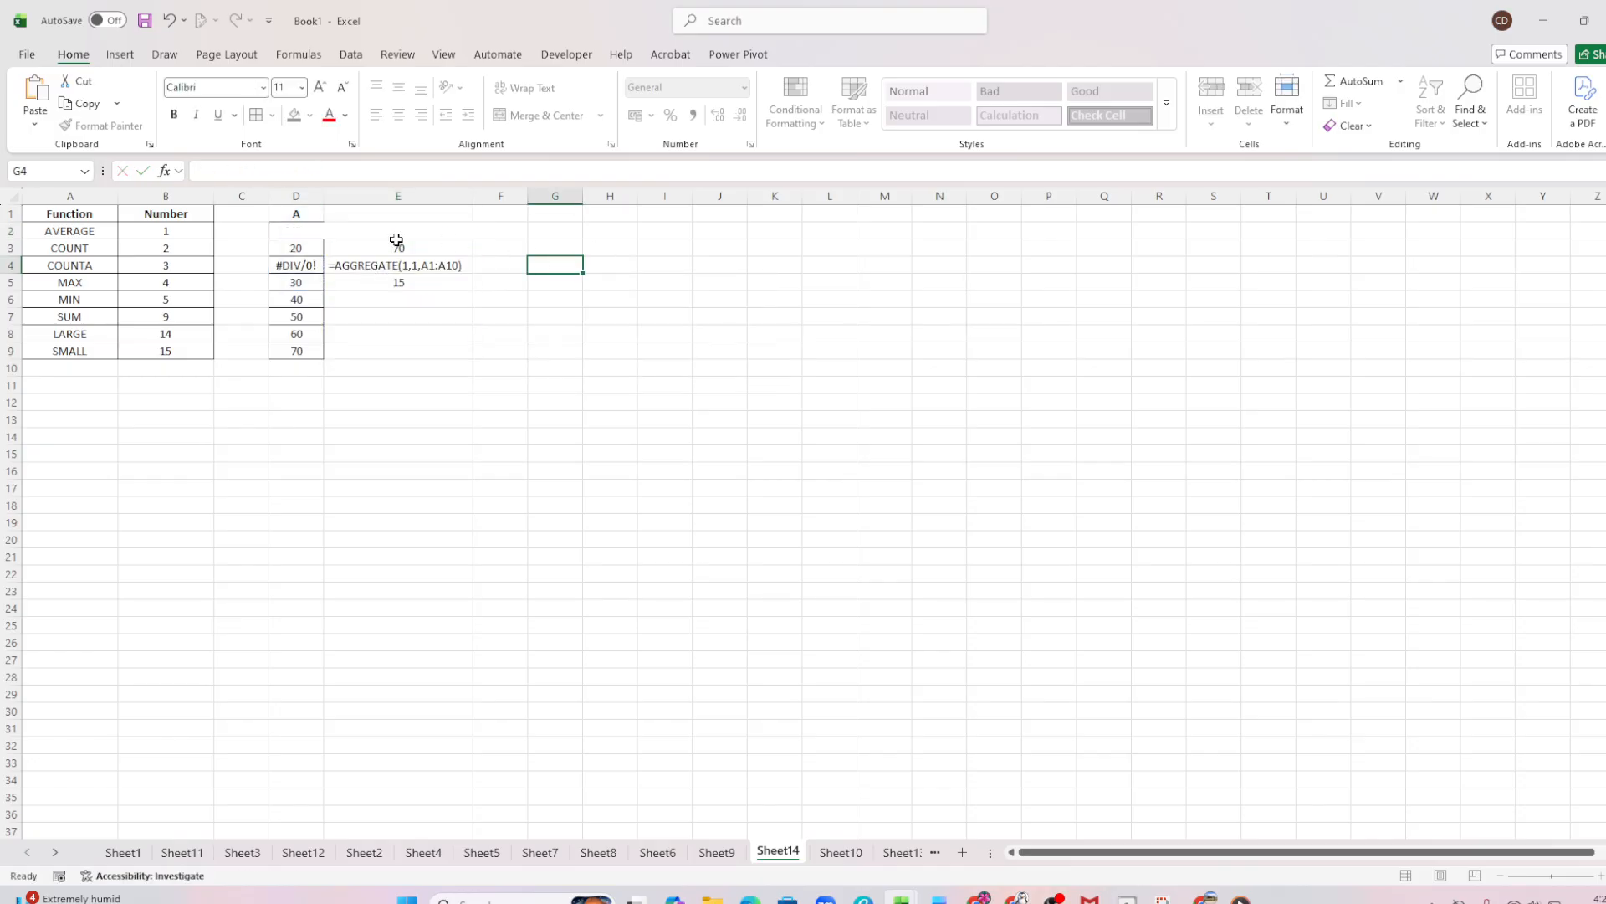
Review the AGGREGATE formulas in cells E3, E4 and E5
{"action": "left_click", "coordinate": [385, 245]}
{"action": "double_click", "coordinate": [385, 246]}
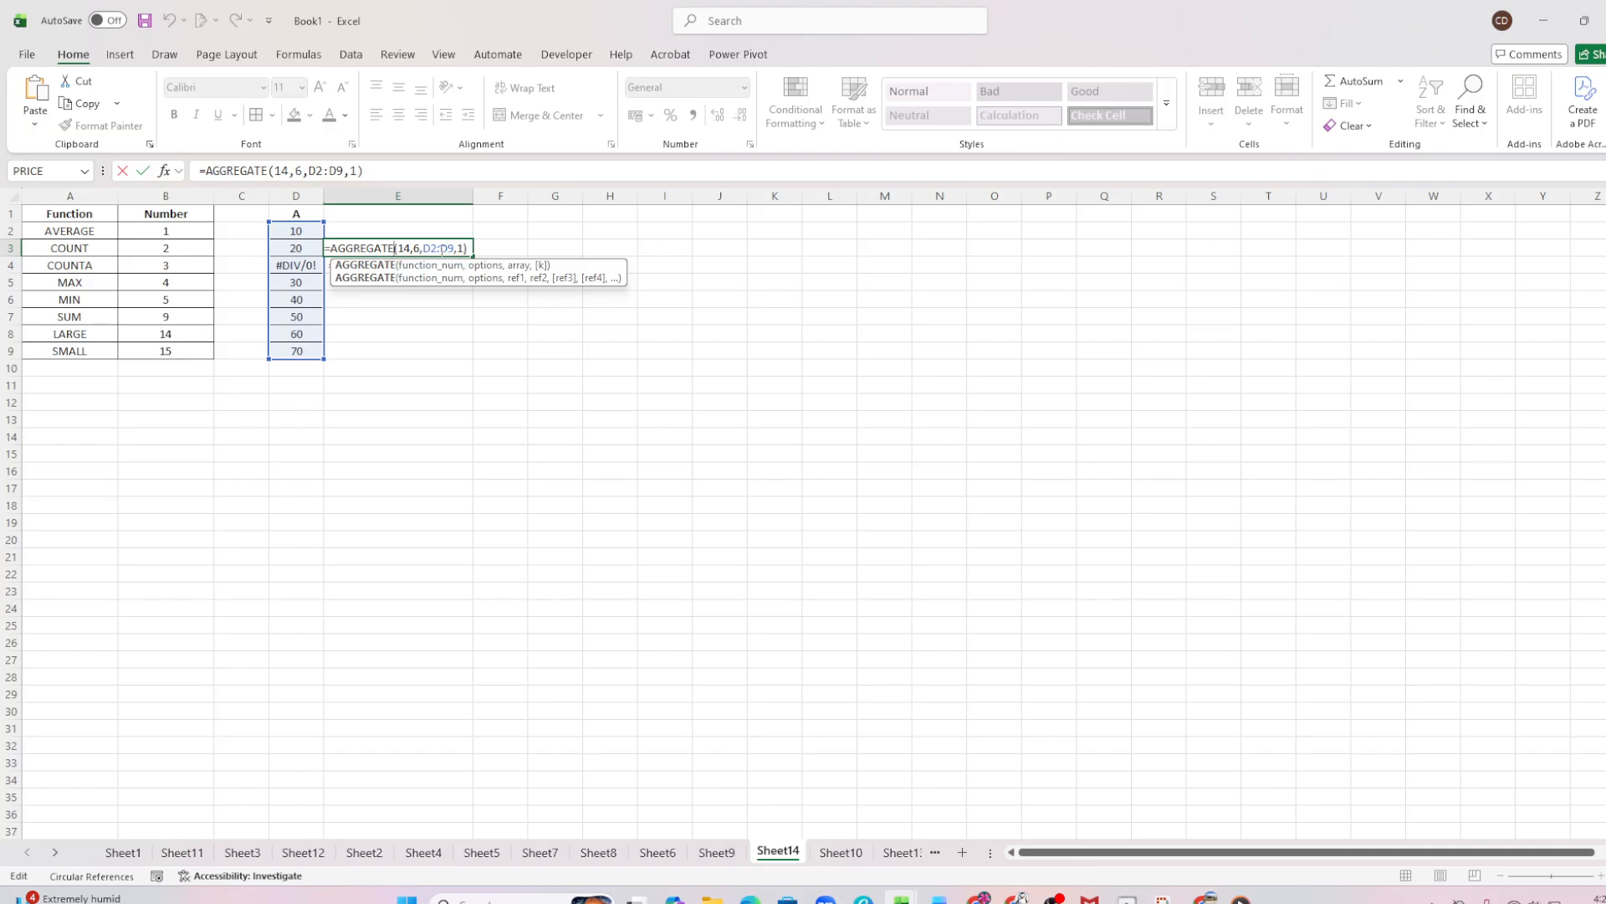
{"action": "key", "text": "Return"}
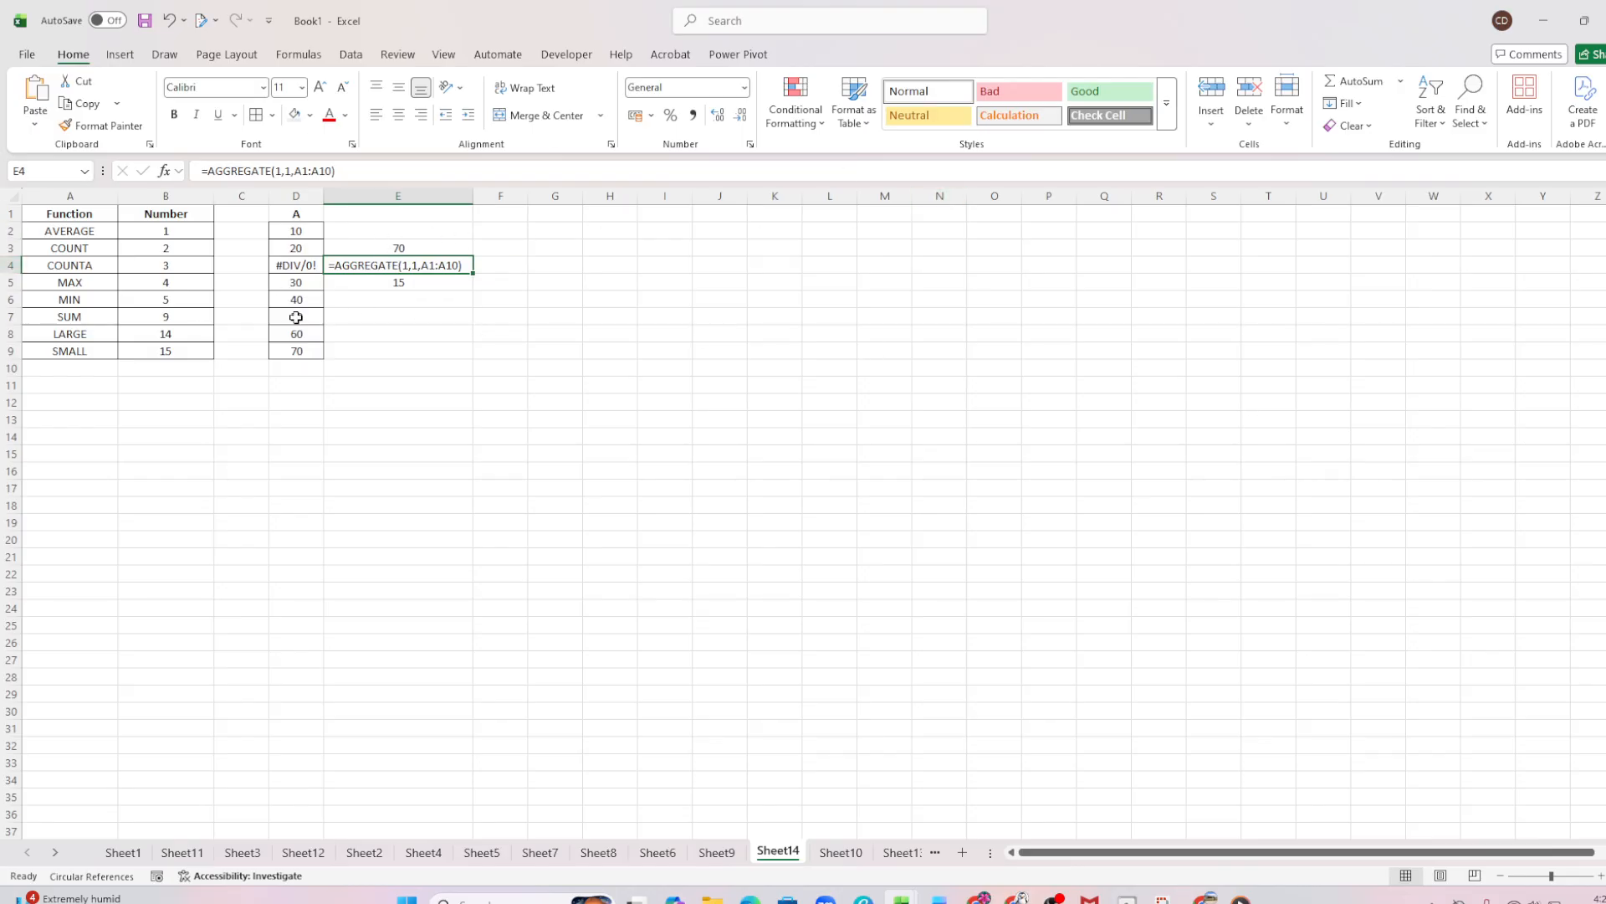
{"action": "left_click", "coordinate": [400, 247]}
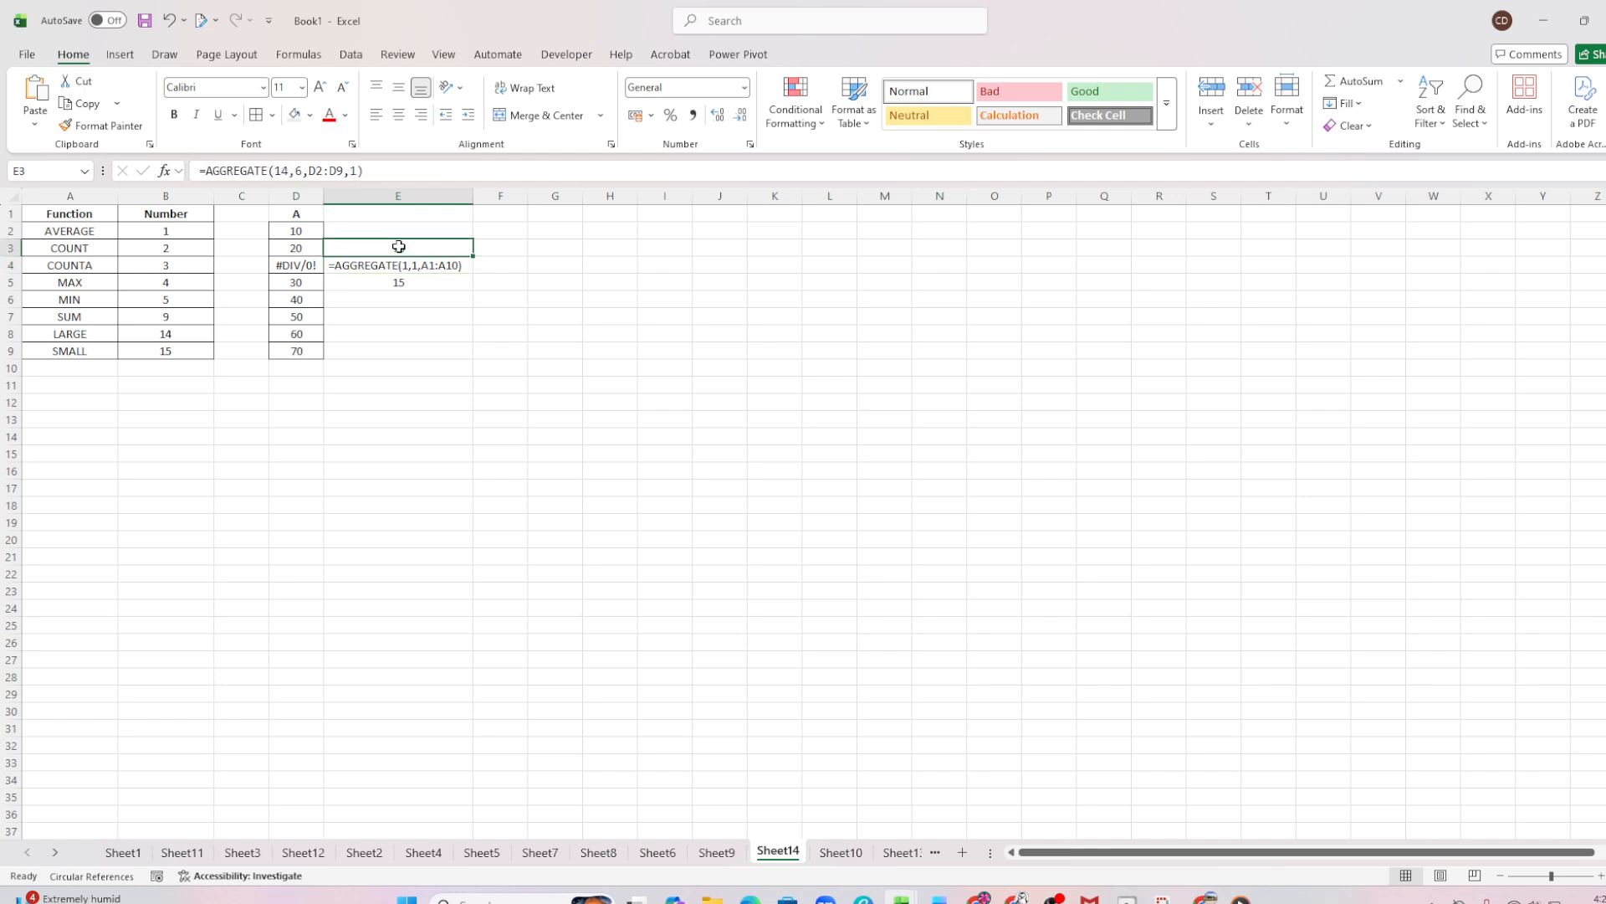
{"action": "double_click", "coordinate": [400, 248]}
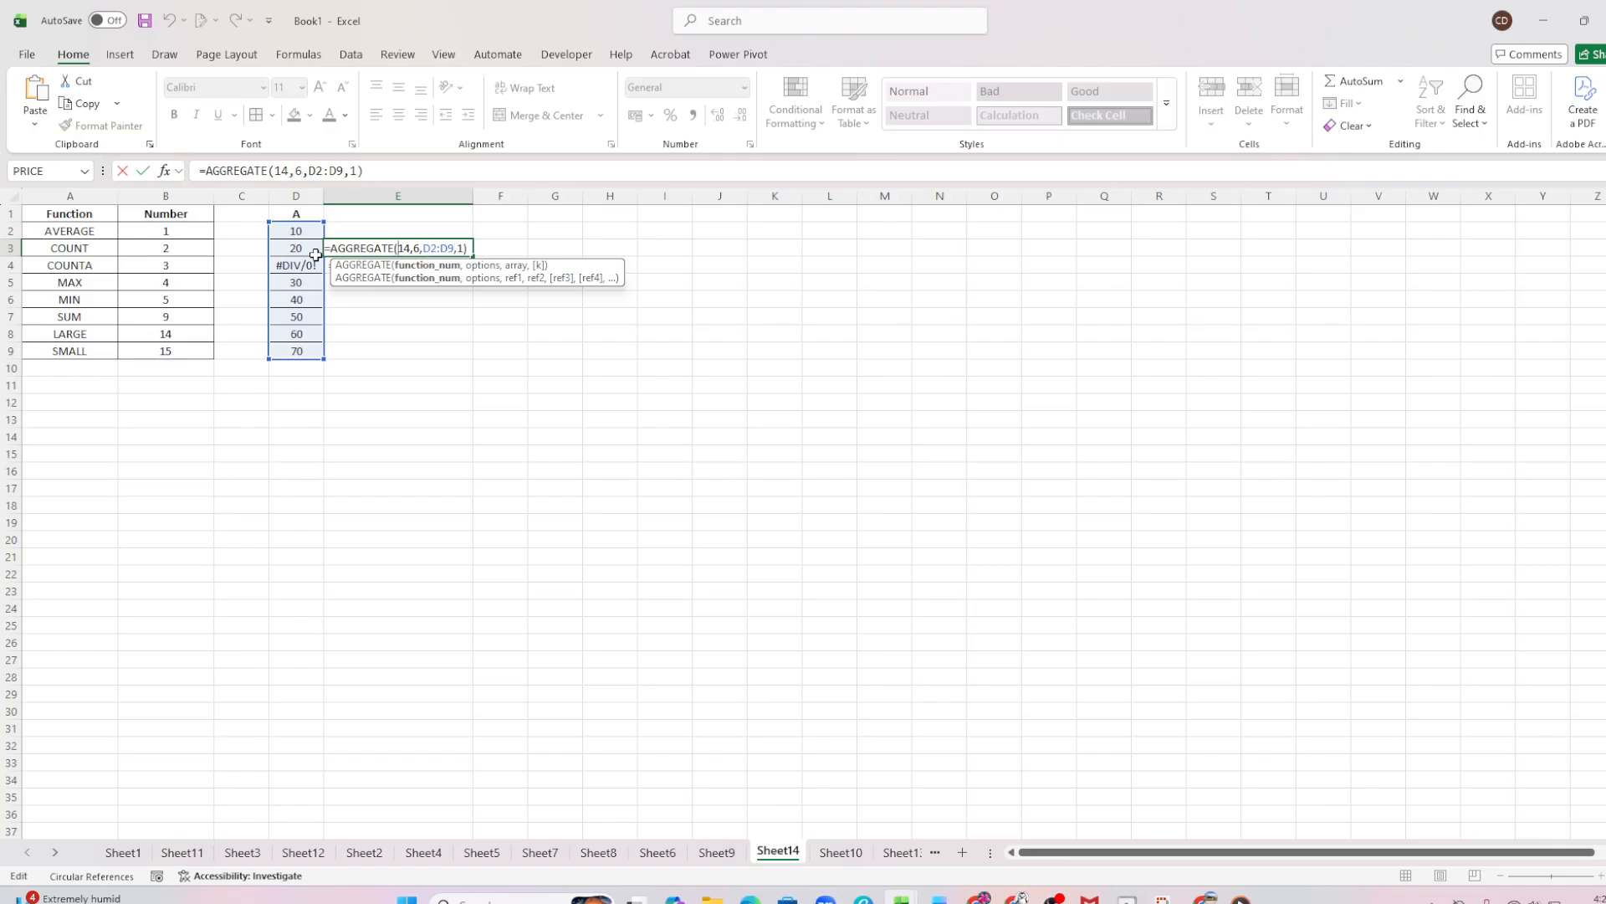
{"action": "left_click", "coordinate": [374, 266]}
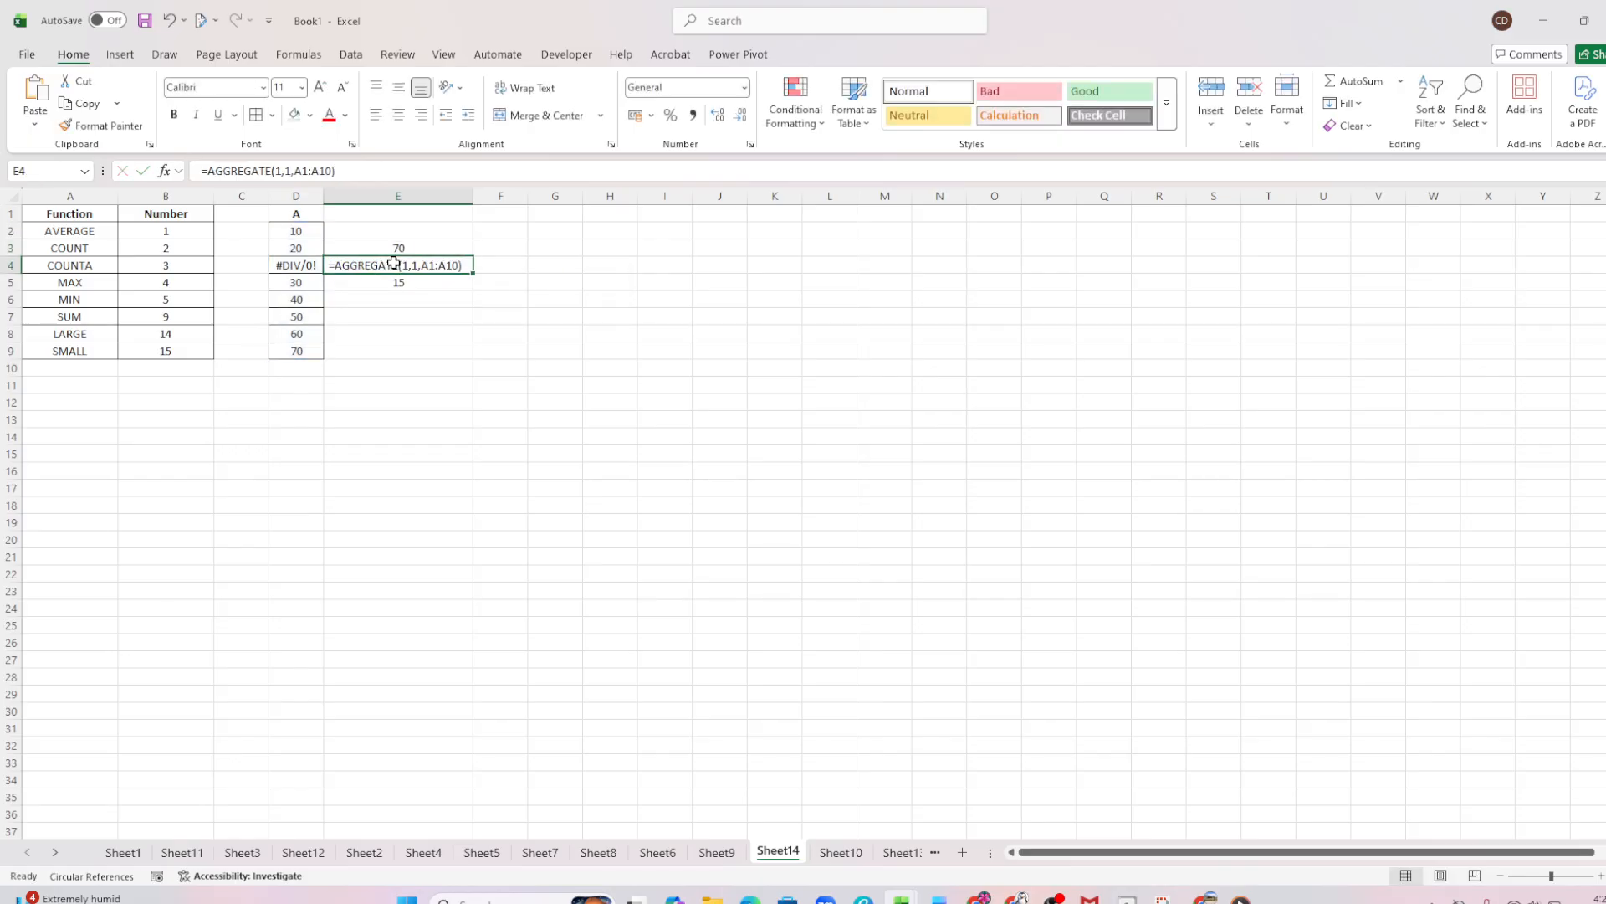
{"action": "double_click", "coordinate": [392, 264]}
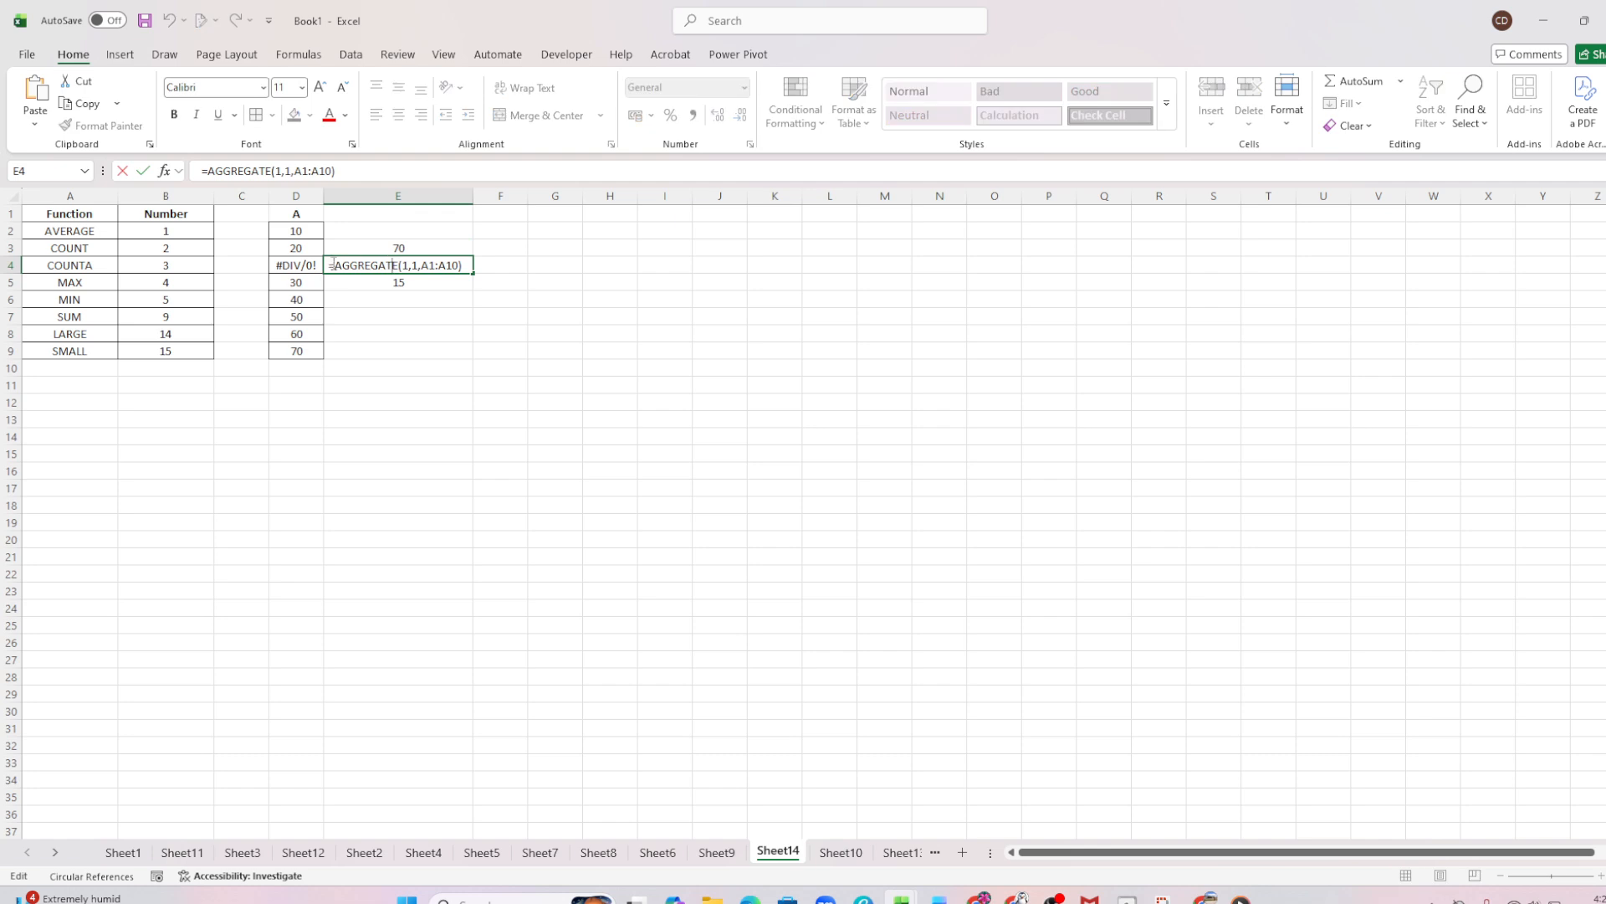
{"action": "key", "text": "Return"}
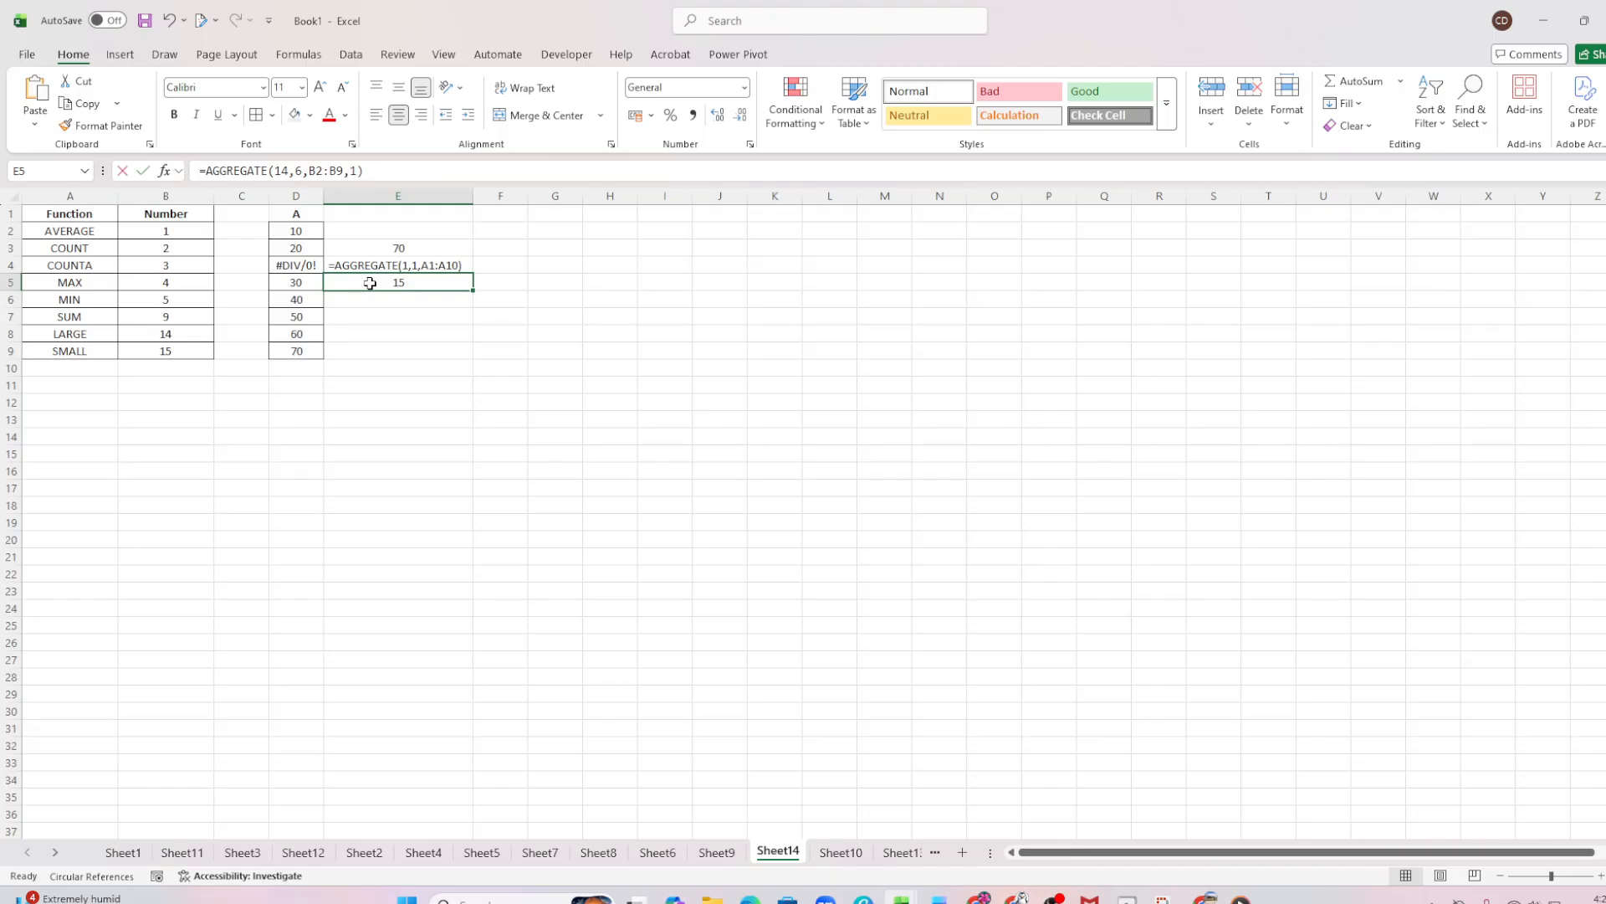
{"action": "double_click", "coordinate": [370, 283]}
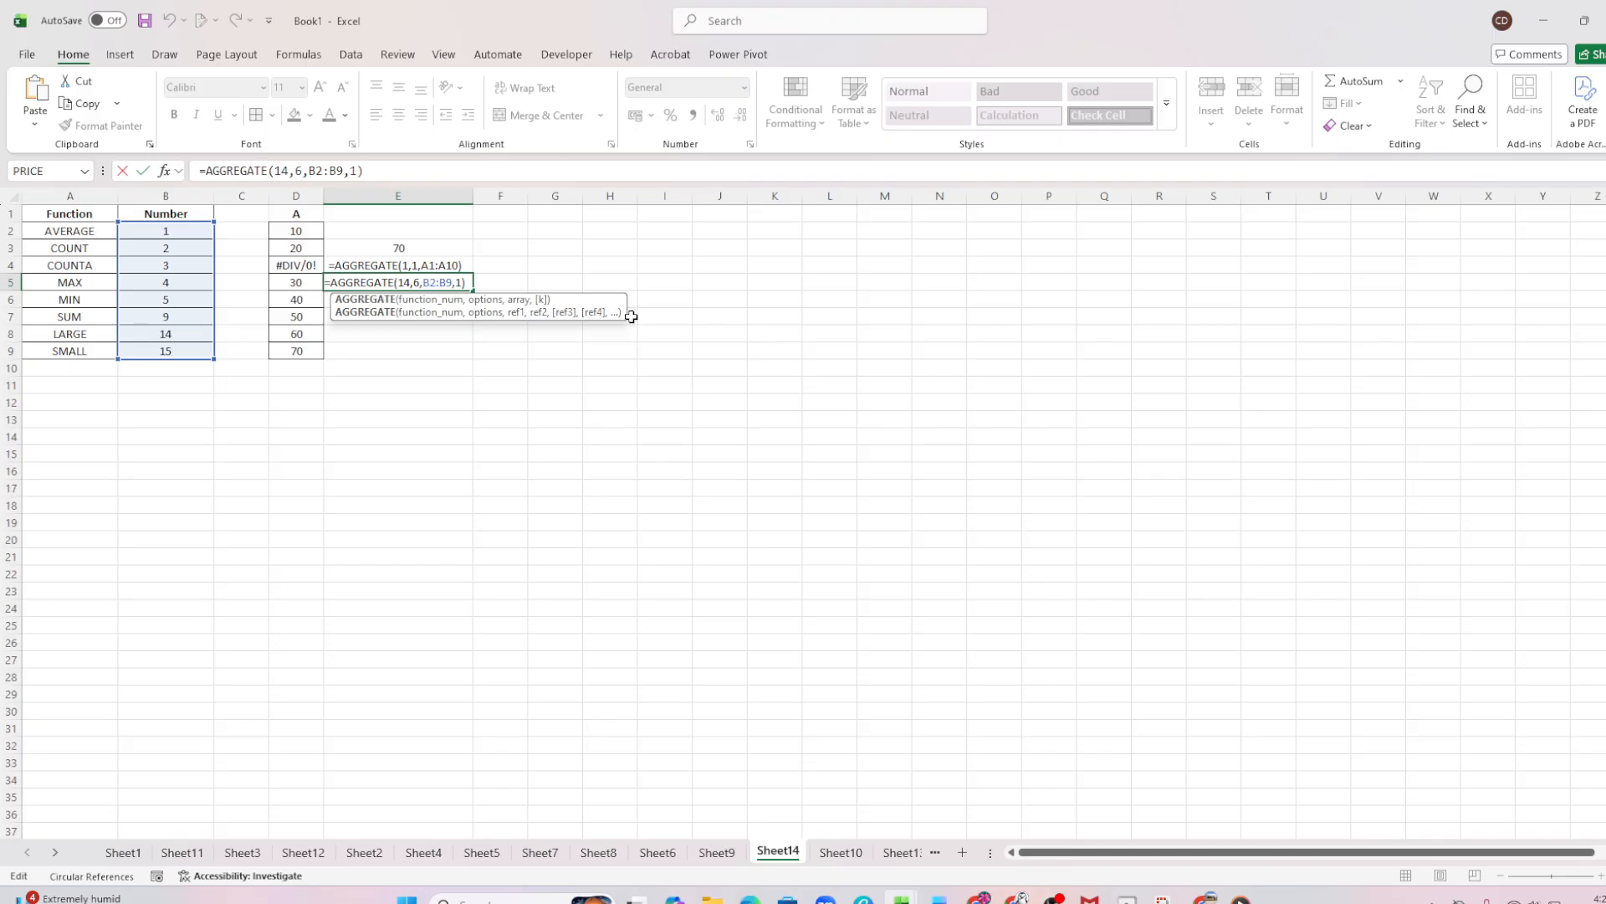
{"action": "key", "text": "Return"}
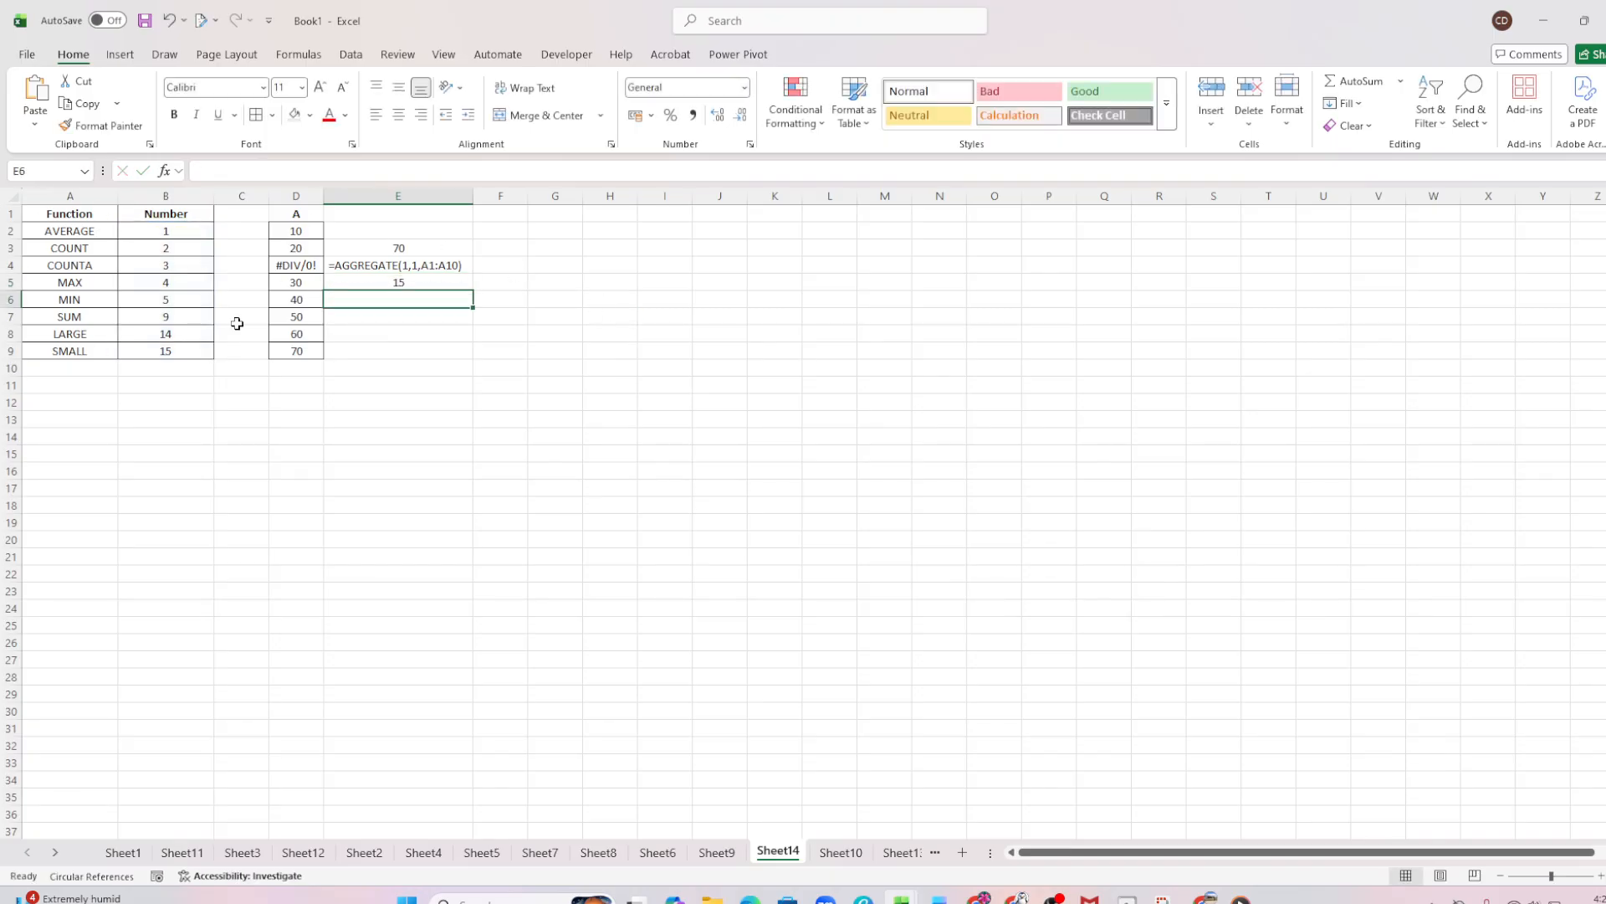